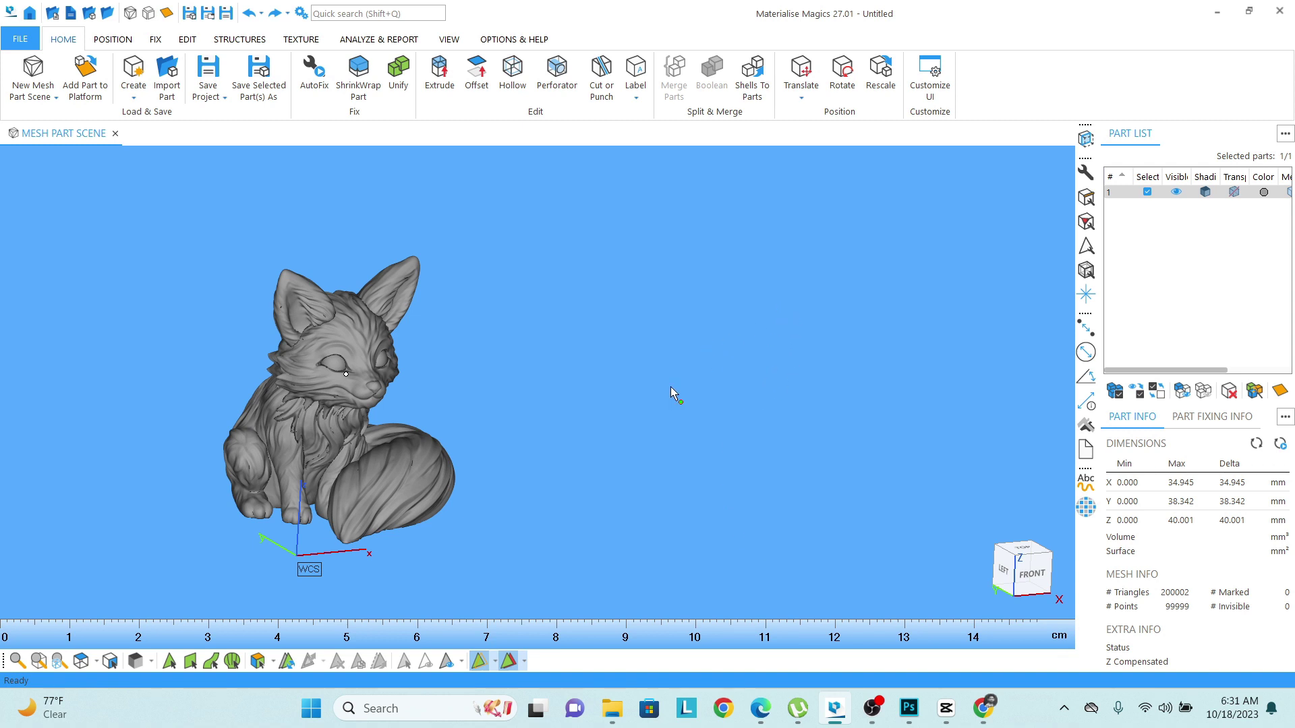
Re-centre the fox in the view and bring up Translate Part(s) with Ctrl+T
middle_drag(377, 415, 415, 405)
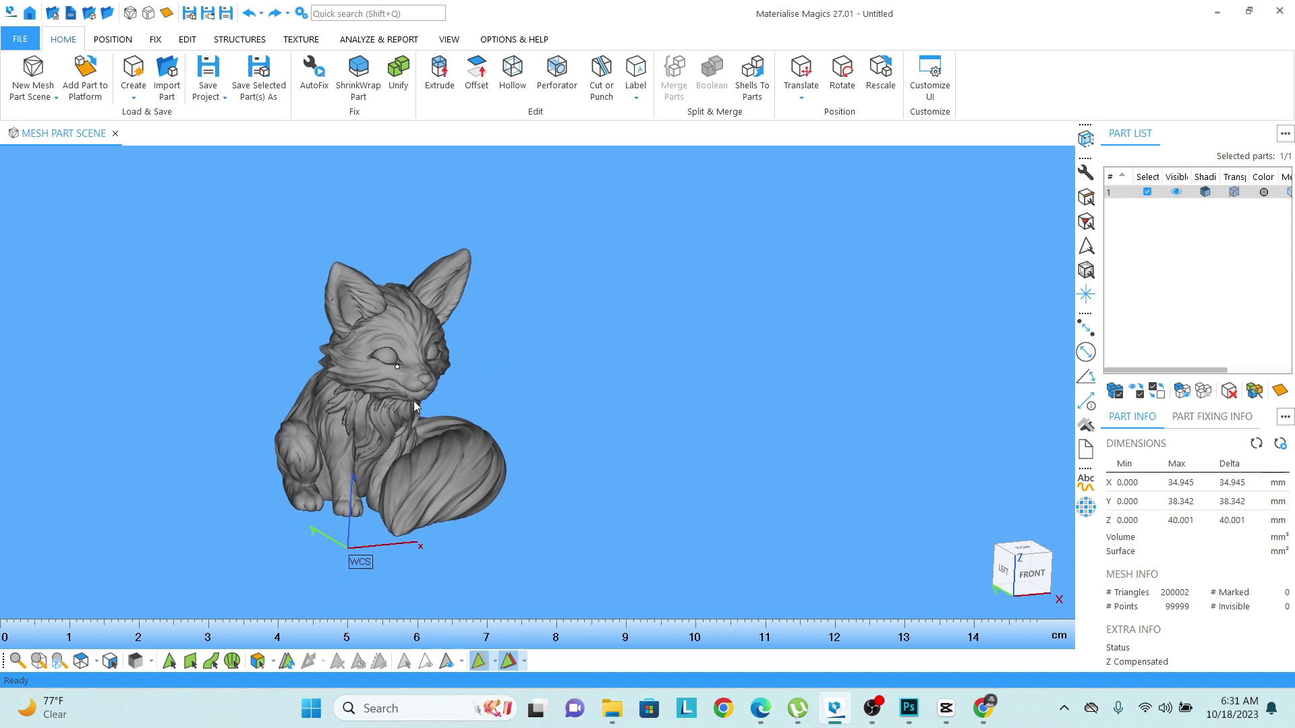
key(ctrl+t)
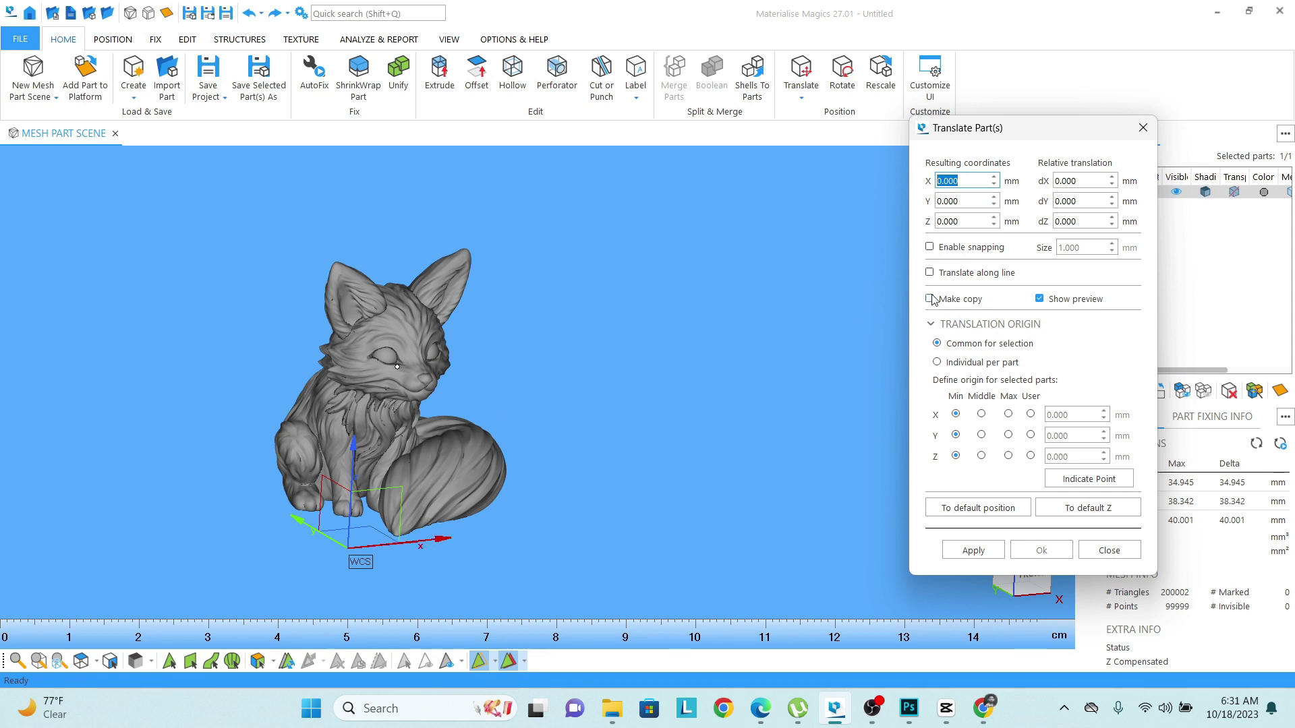
Drag two Make copy duplicates of the fox along X, giving three foxes in a row
click(959, 299)
drag(416, 546, 681, 483)
middle_drag(682, 483, 531, 534)
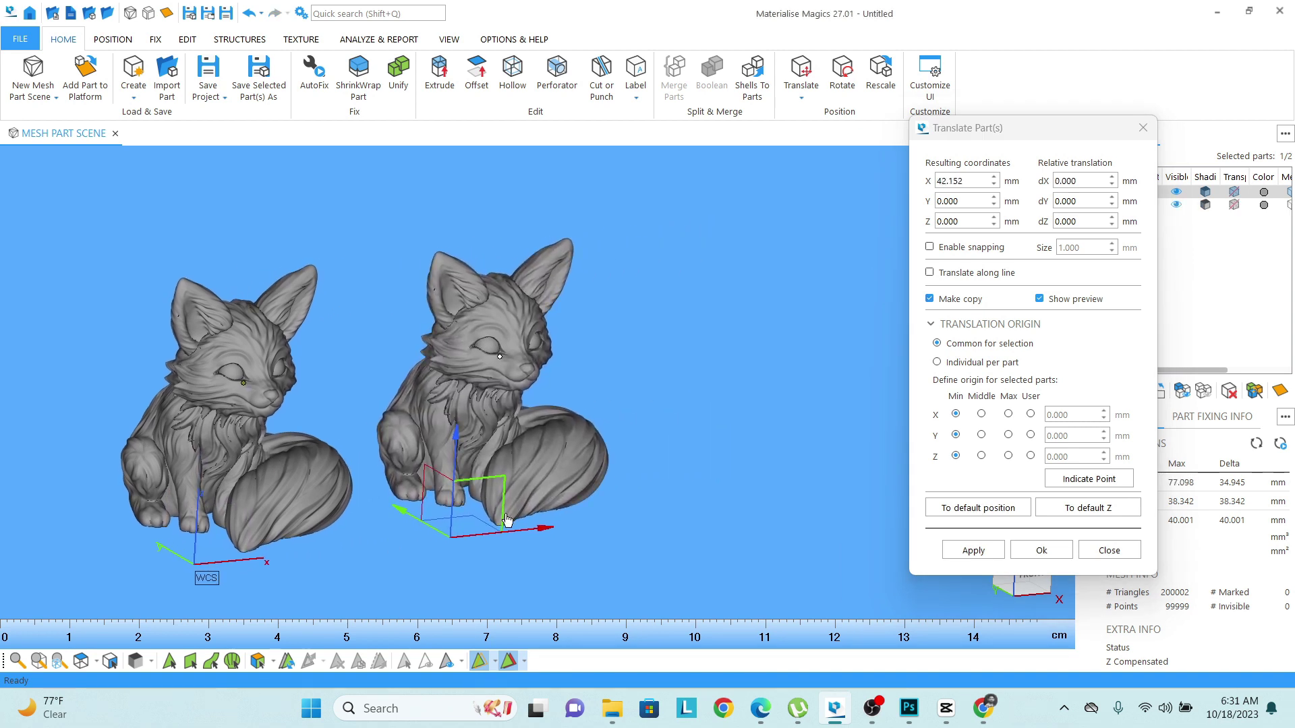
drag(531, 535, 772, 495)
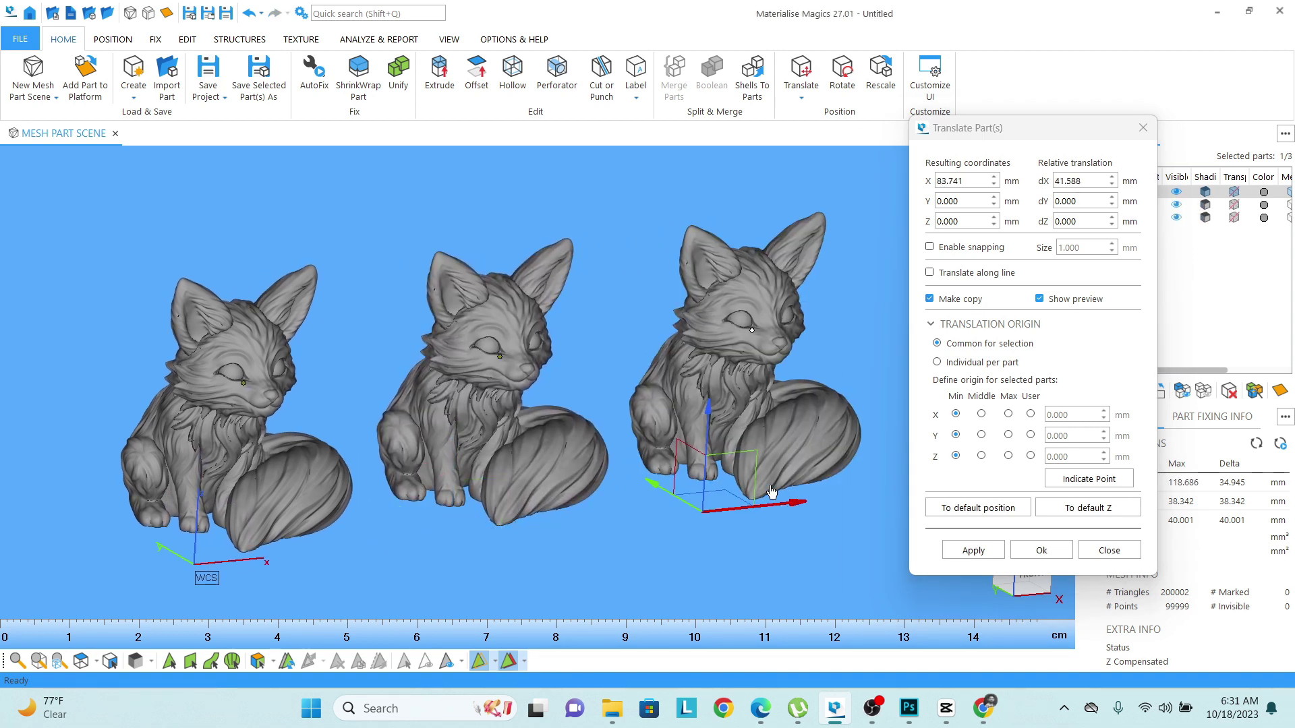
click(929, 299)
click(1109, 550)
mouse_move(430, 396)
right_down()
mouse_move(452, 381)
mouse_move(436, 320)
mouse_move(321, 417)
right_up()
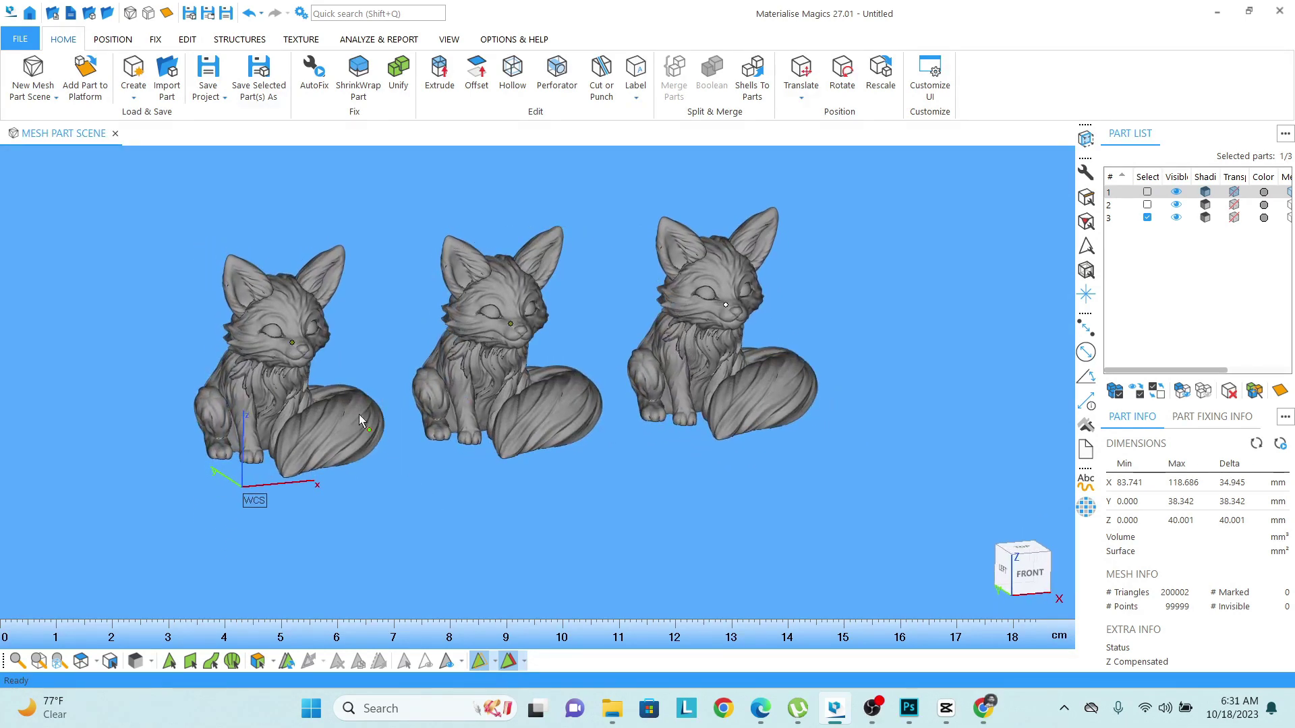
Show the three foxes in front view and select the leftmost fox as part 1
middle_drag(414, 374, 471, 369)
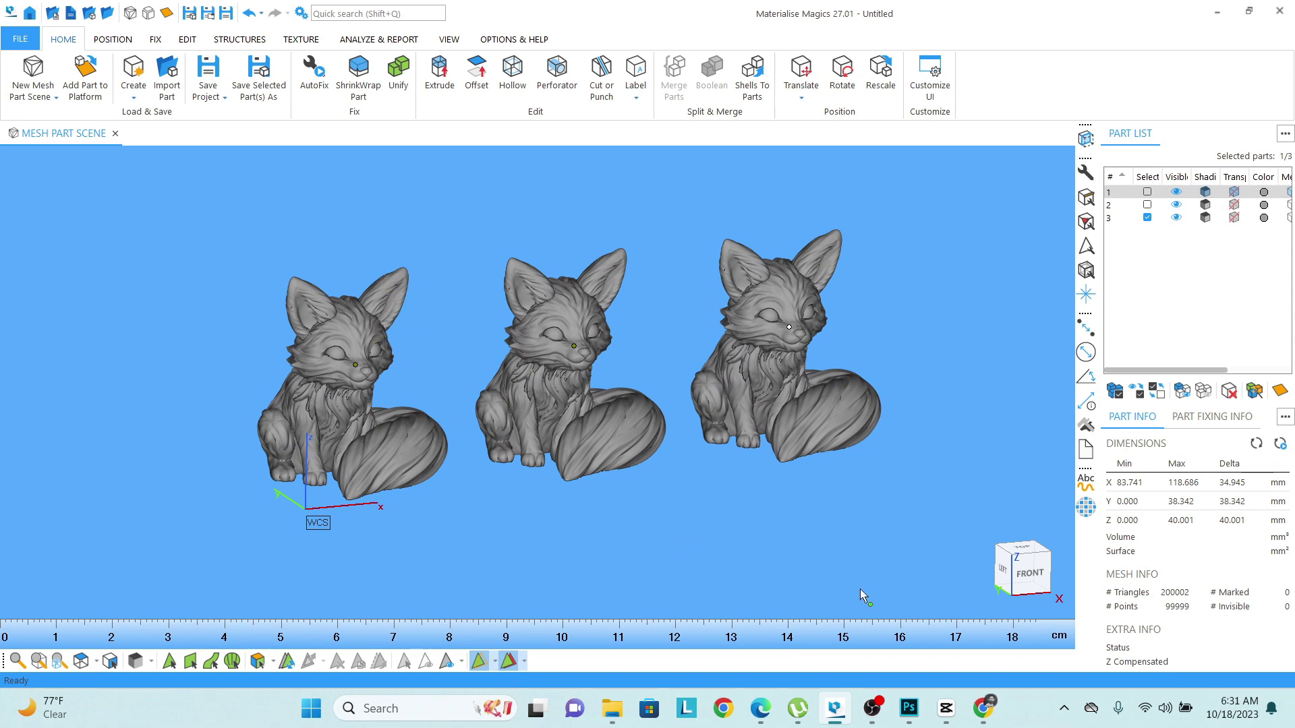
click(1023, 568)
scroll(337, 266, up, 2)
scroll(337, 266, up, 3)
scroll(338, 263, up, 1)
scroll(388, 336, up, 1)
scroll(389, 336, down, 2)
scroll(390, 390, down, 1)
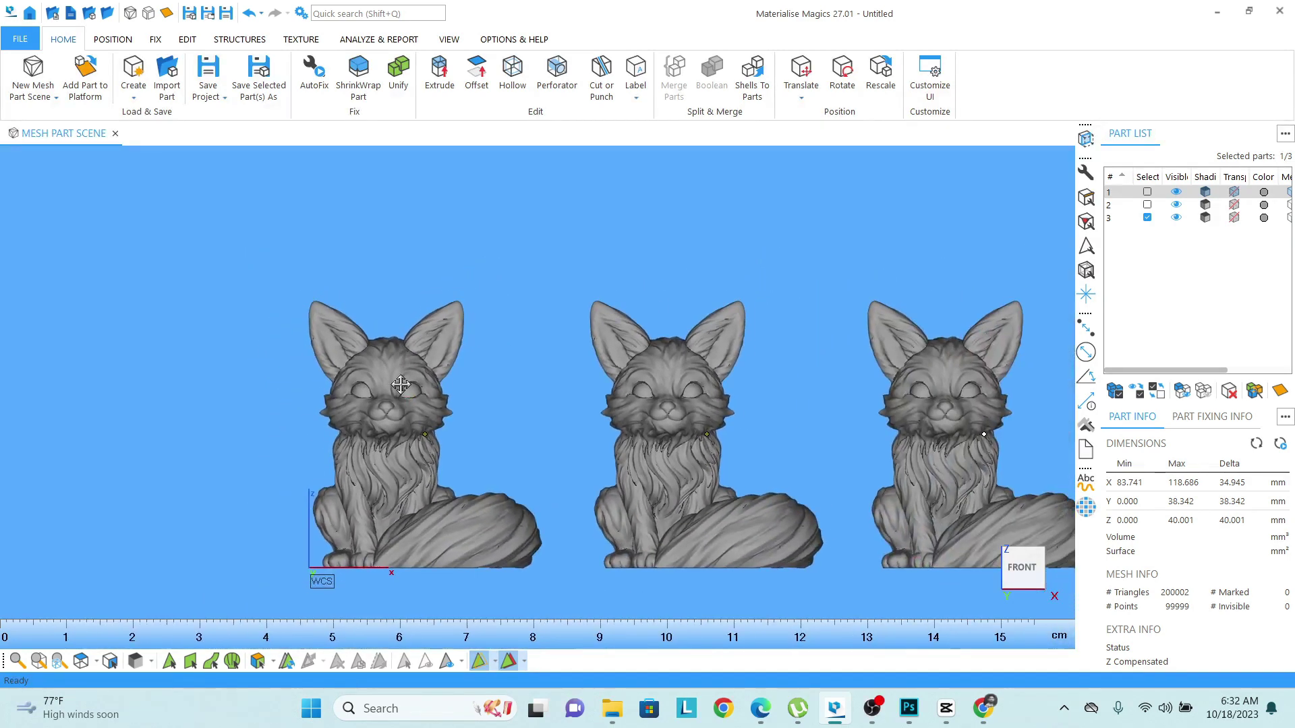
click(380, 457)
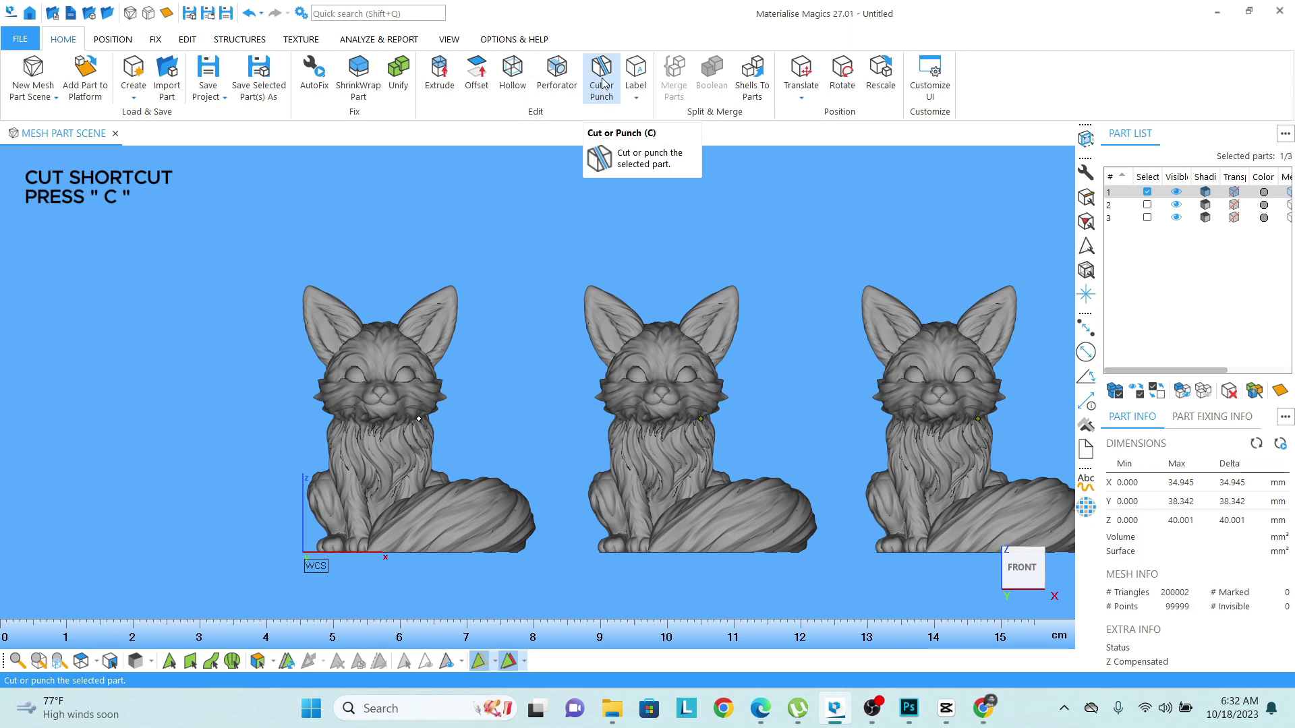
Bring up Cut or Punch, browse the Circle and Section options, and settle on Polyline
key(c)
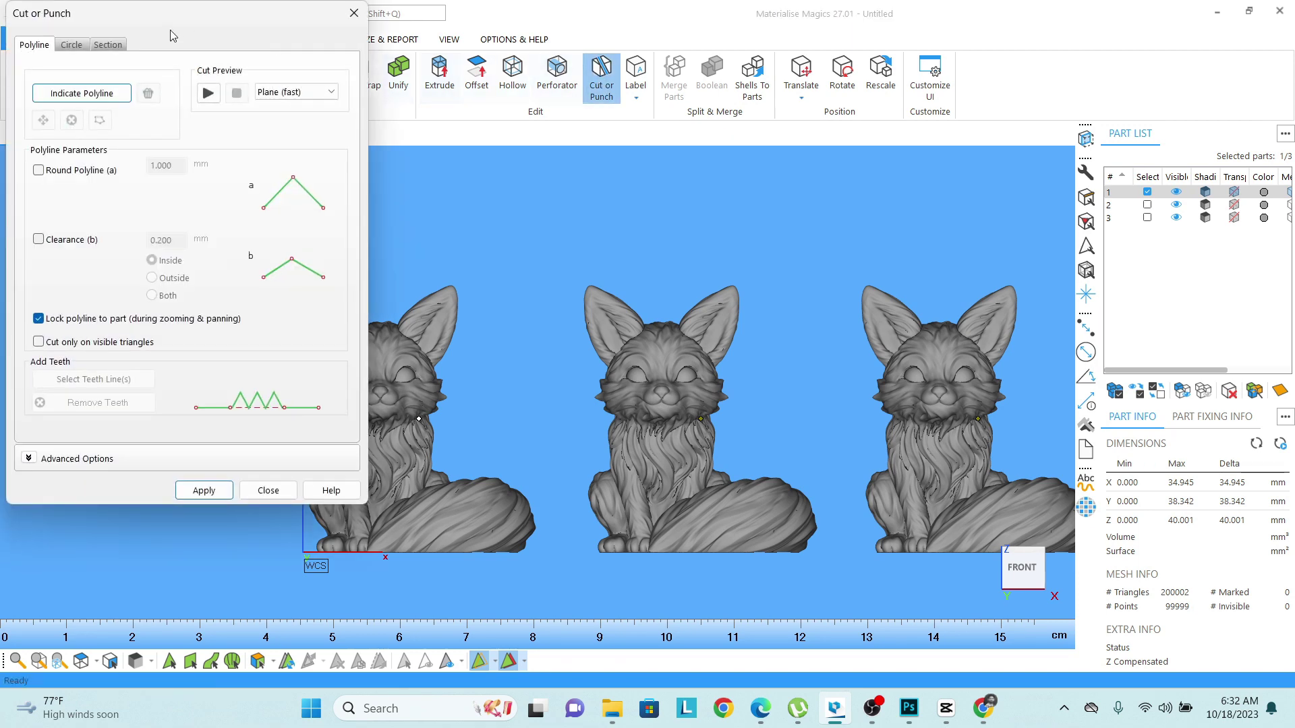
drag(167, 29, 849, 117)
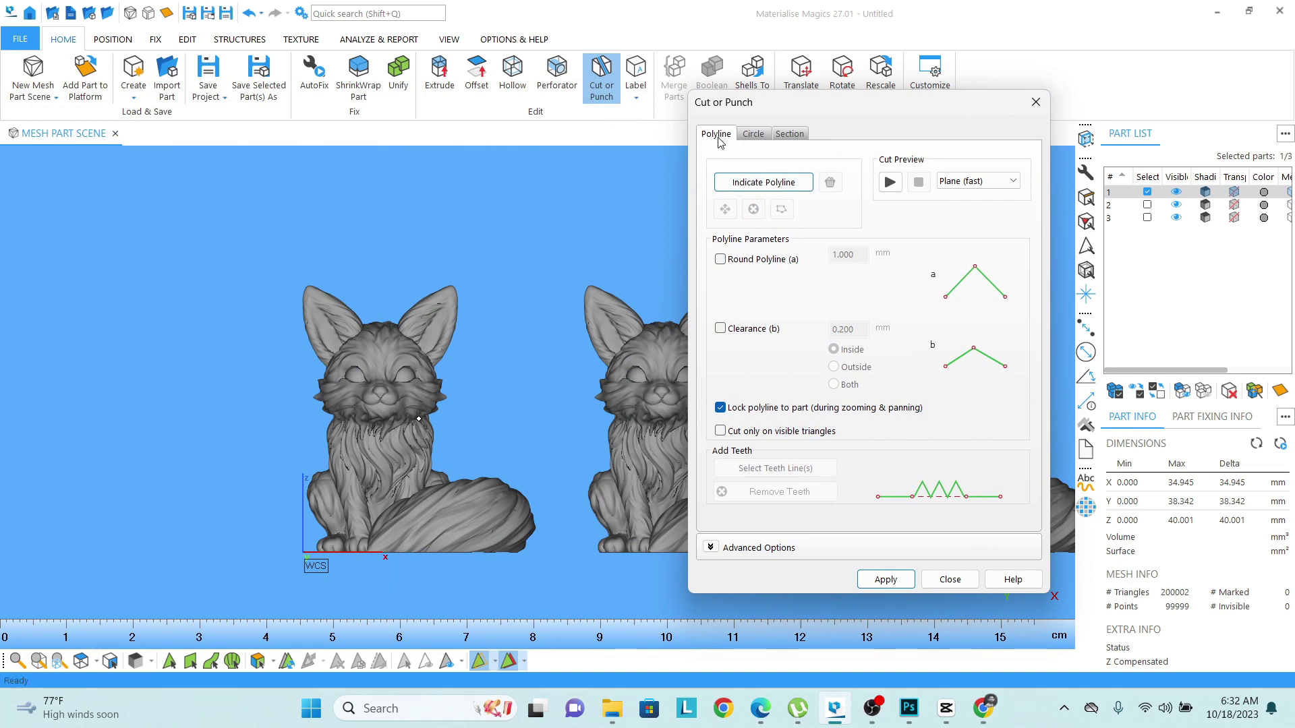
click(757, 137)
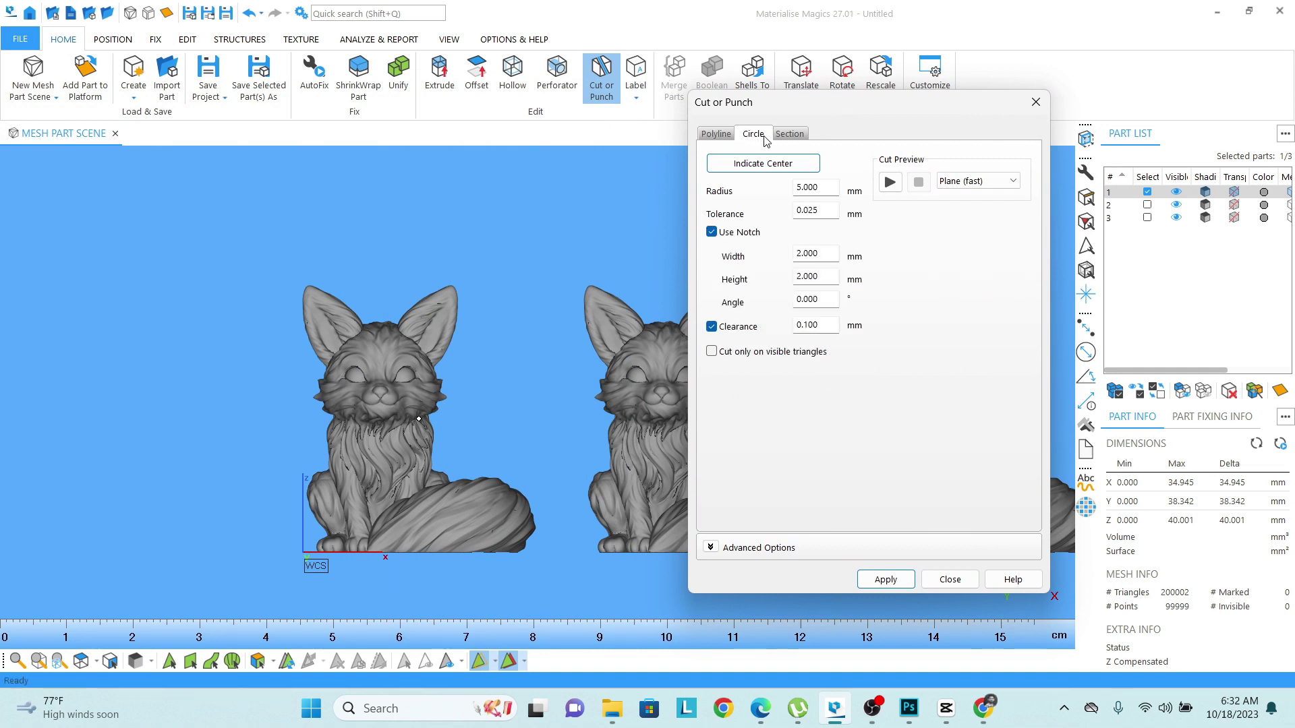
click(799, 138)
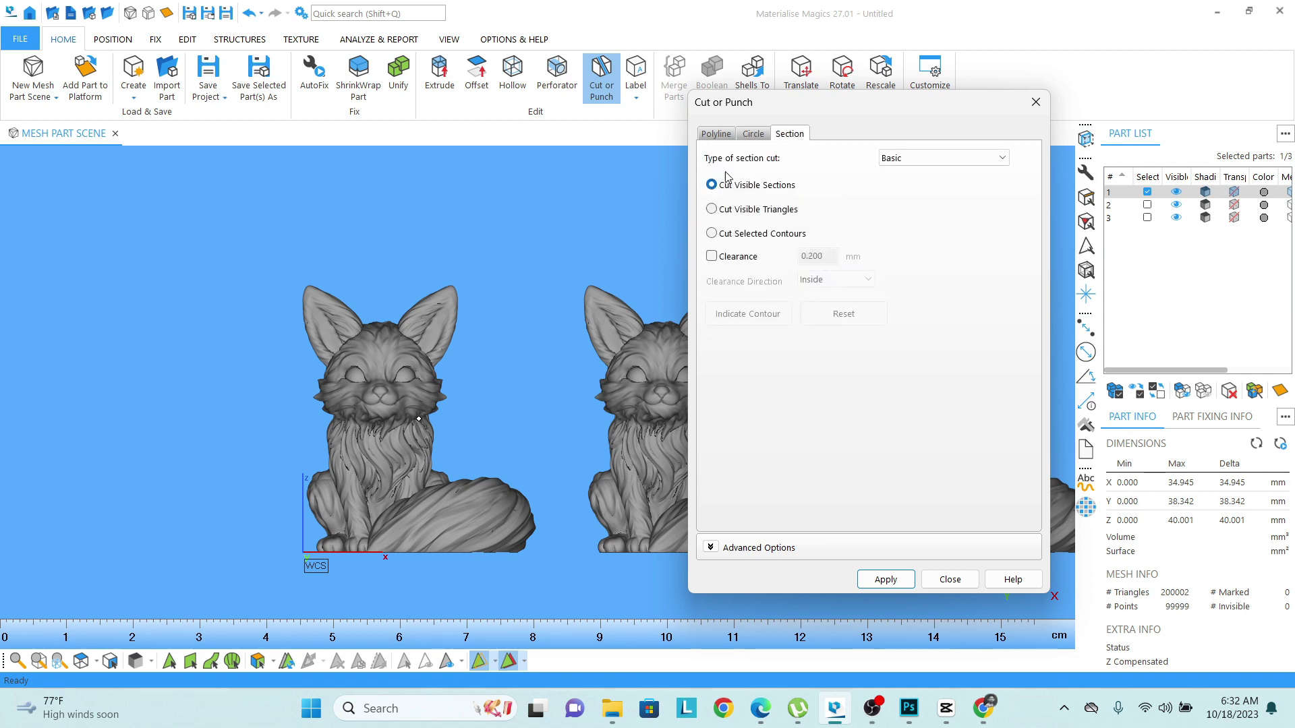
click(710, 138)
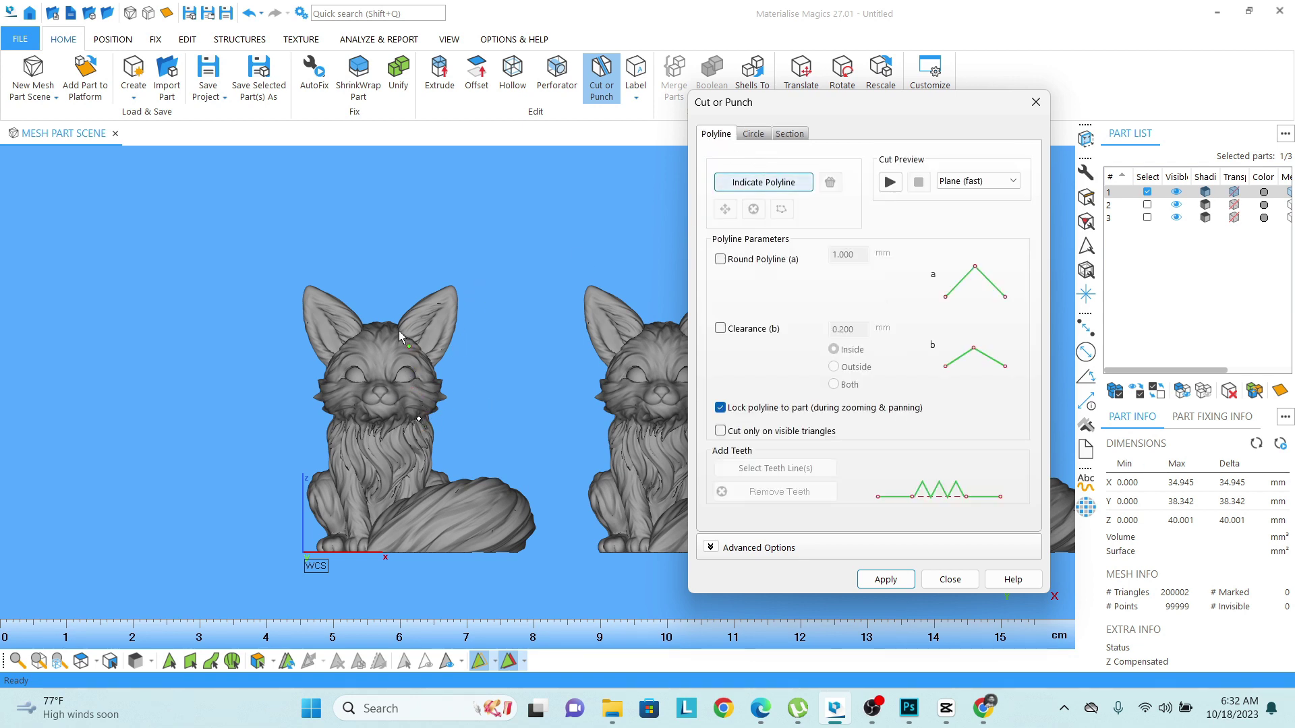
Draw a polyline cut outline around the right ear of the leftmost fox
click(746, 186)
scroll(406, 341, up, 3)
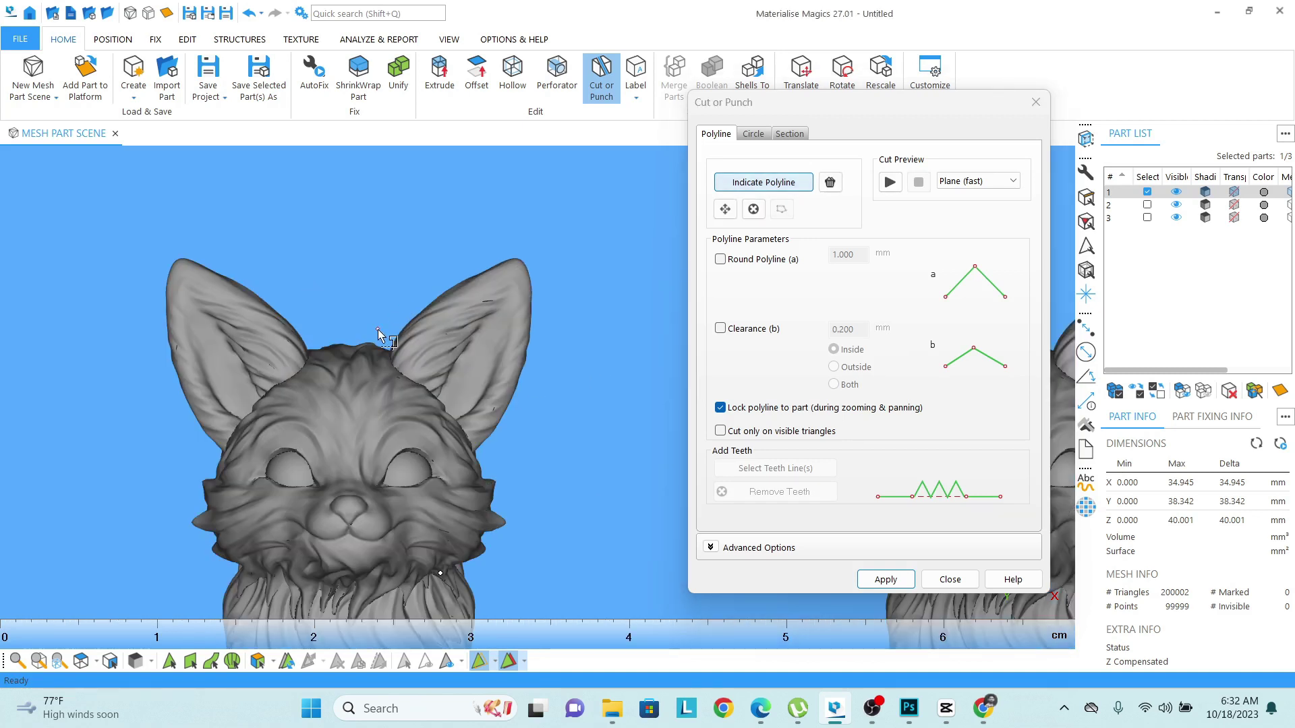
click(379, 327)
click(409, 271)
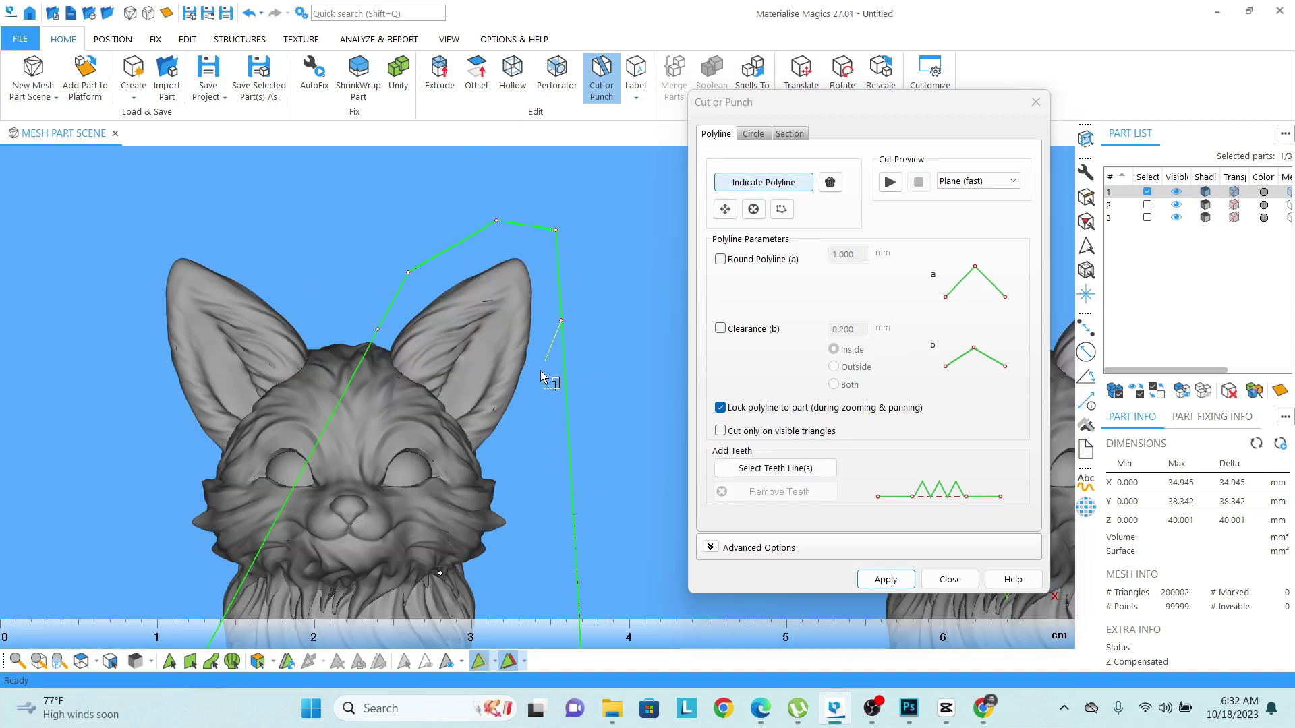
click(511, 423)
click(487, 449)
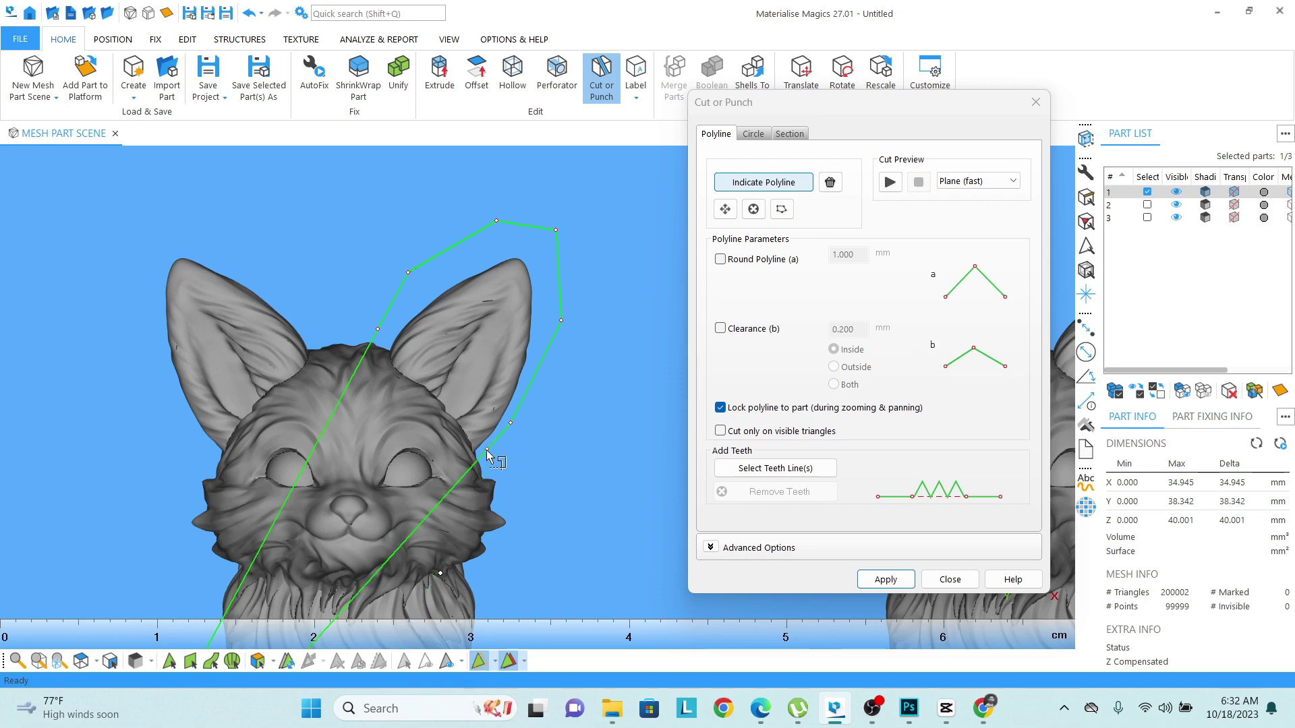
click(380, 343)
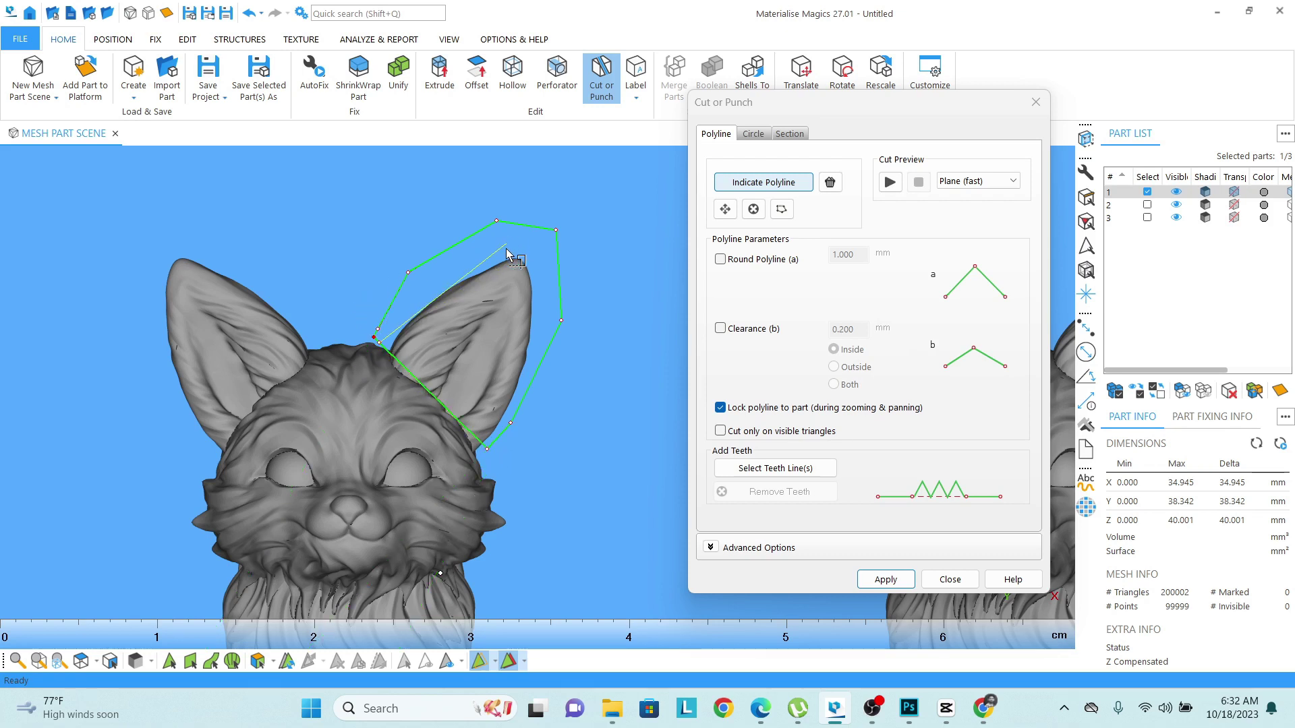
Delete the outline's top vertex and keep its corners sharp, not rounded
click(725, 209)
click(753, 209)
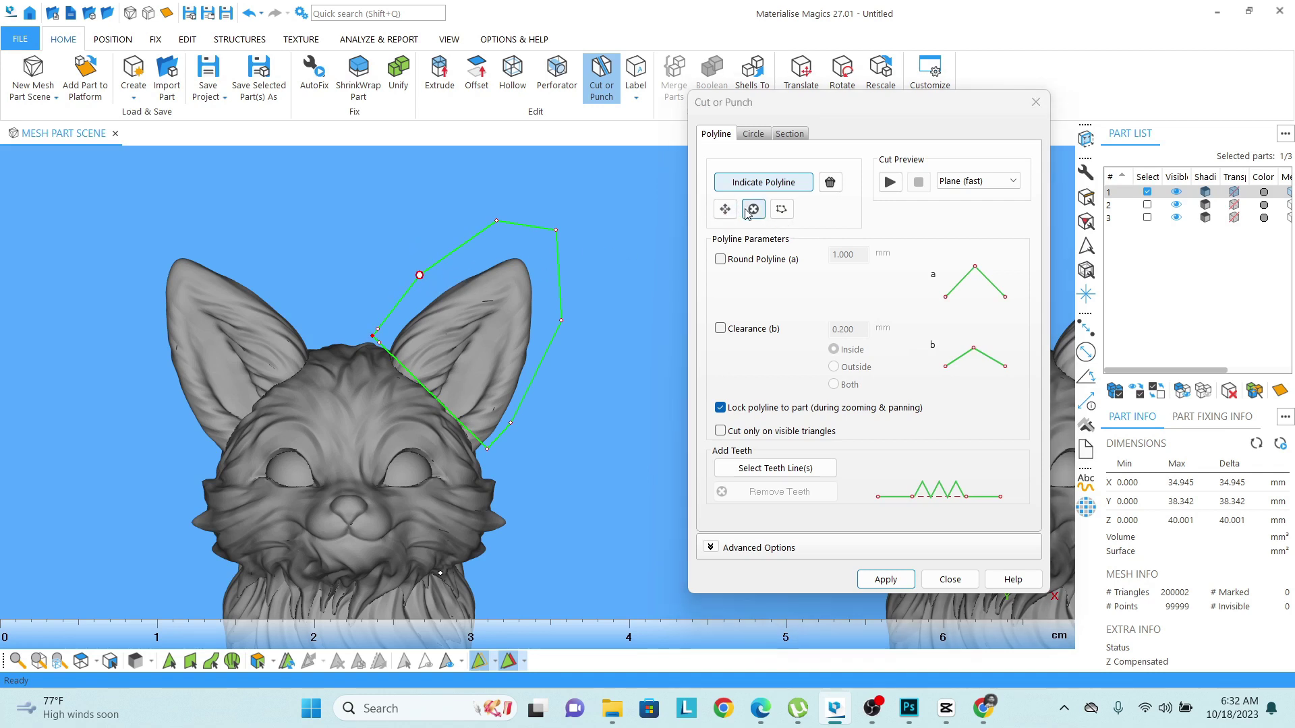
click(496, 220)
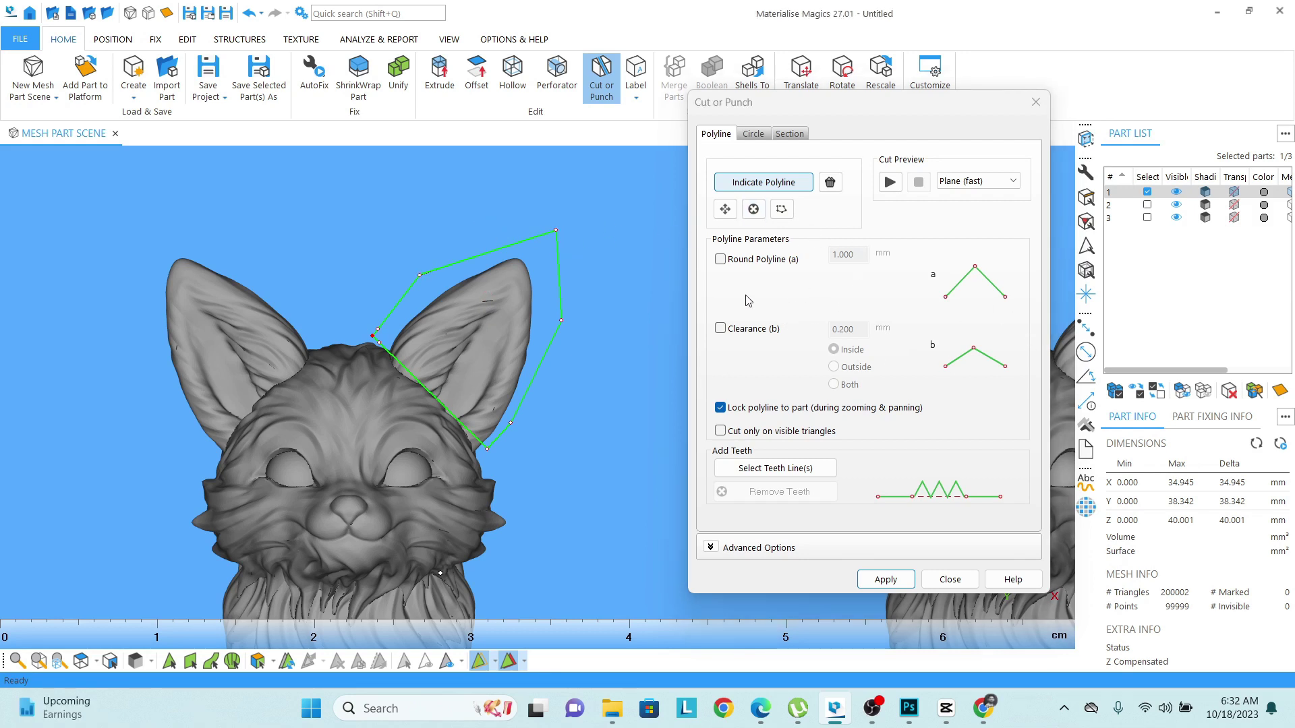
click(720, 260)
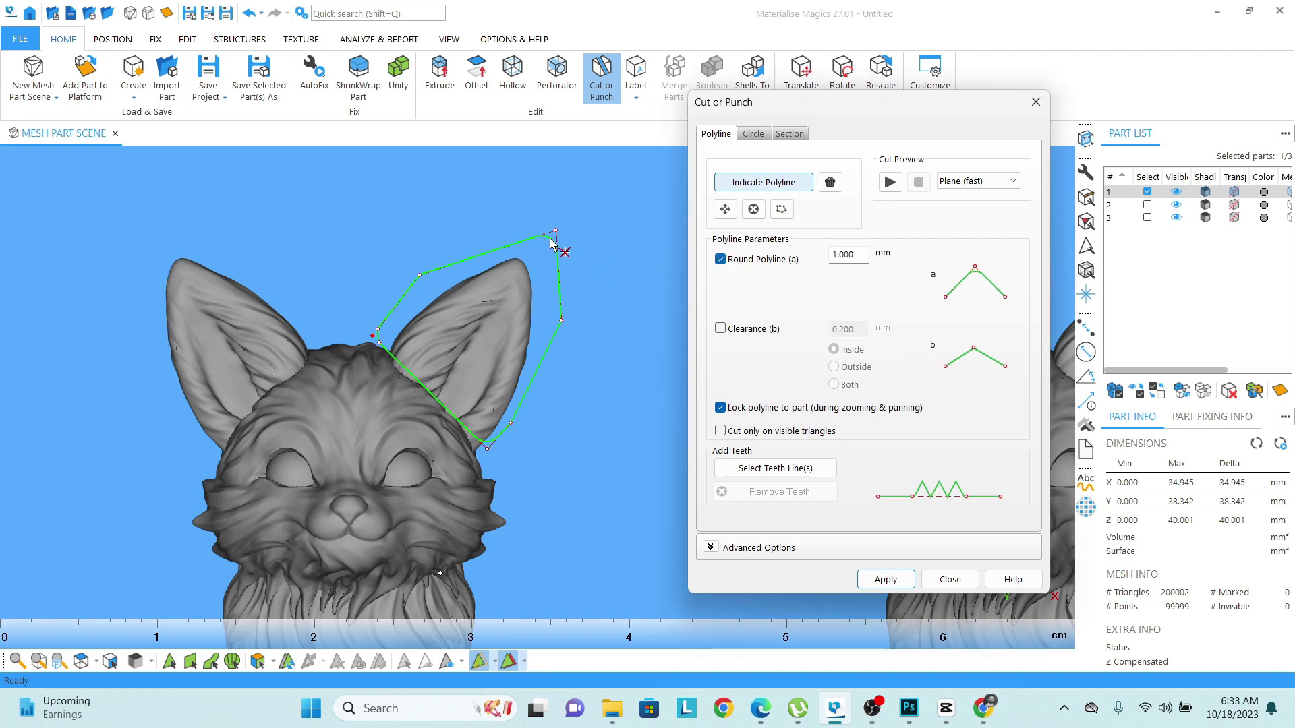
click(720, 260)
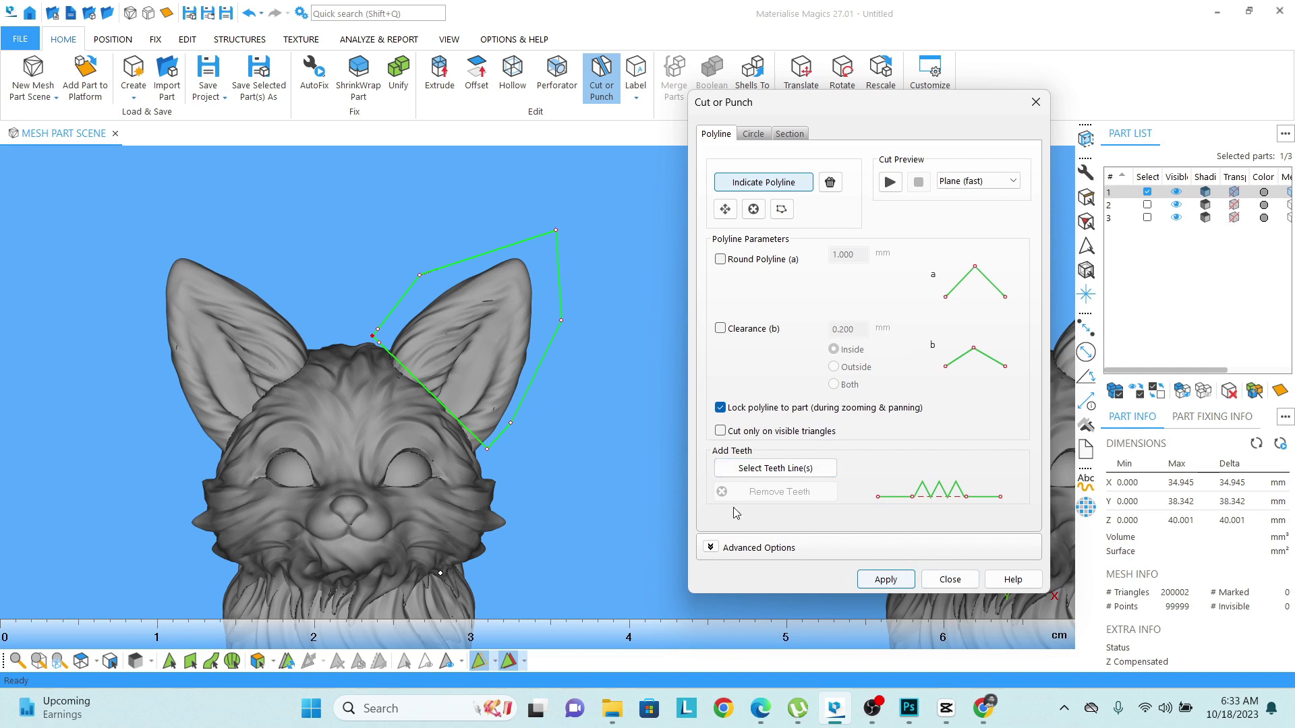
Cut the ear off along the outline and select the separated ear piece
click(897, 583)
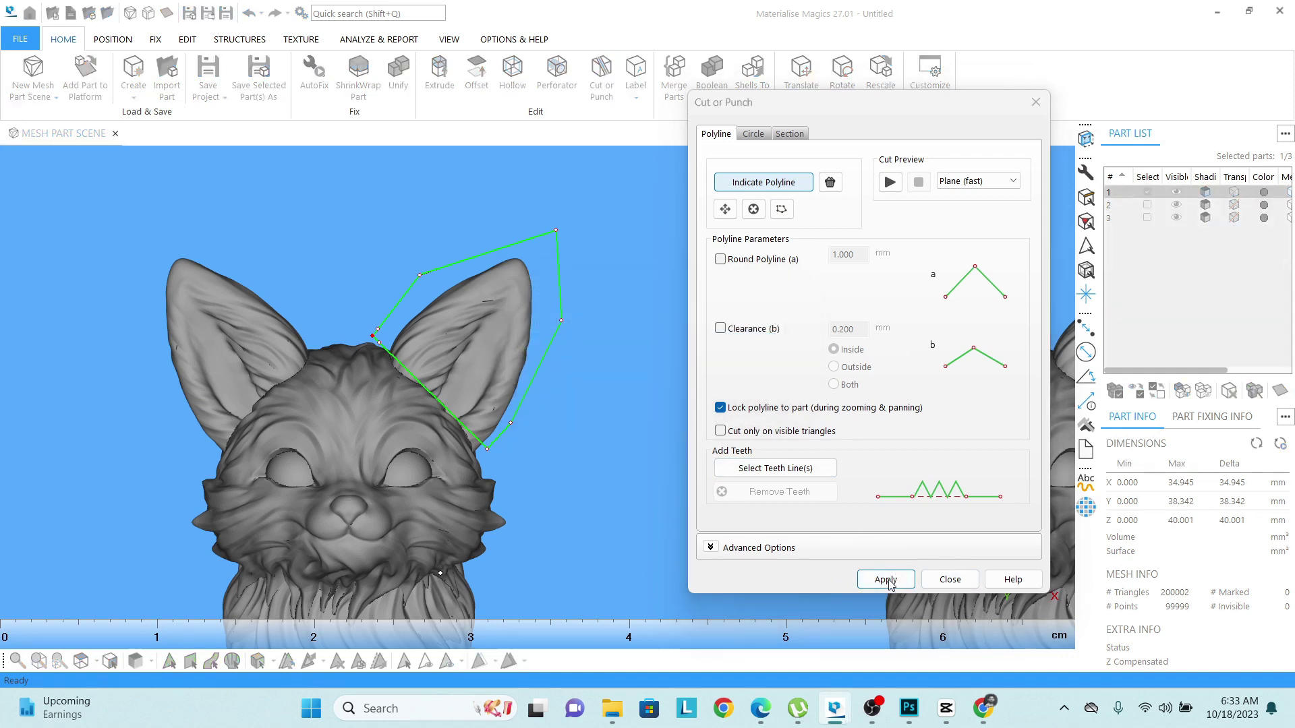
click(950, 579)
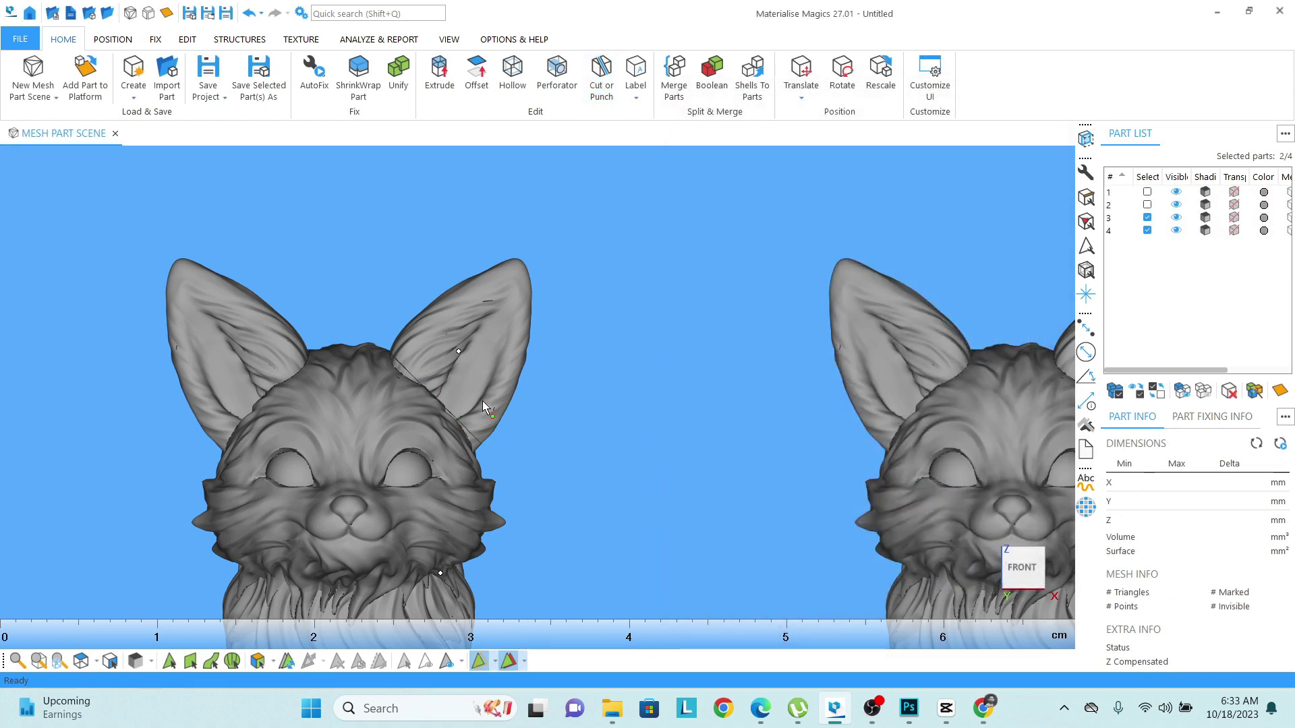
right_drag(479, 400, 472, 382)
click(472, 382)
Translate the ear piece away to the right, then back toward the head
key(ctrl+t)
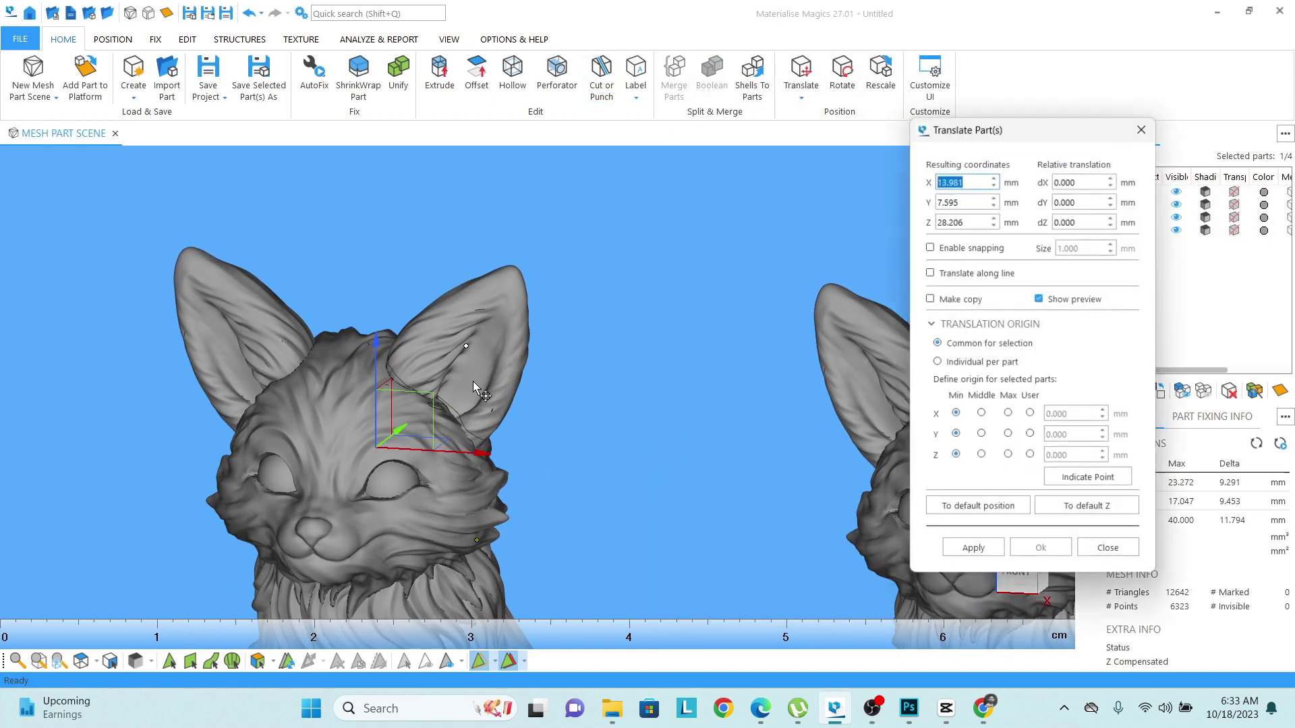
drag(472, 382, 686, 391)
mouse_move(685, 392)
right_down()
mouse_move(541, 408)
mouse_move(522, 368)
mouse_move(568, 319)
right_up()
scroll(524, 366, down, 5)
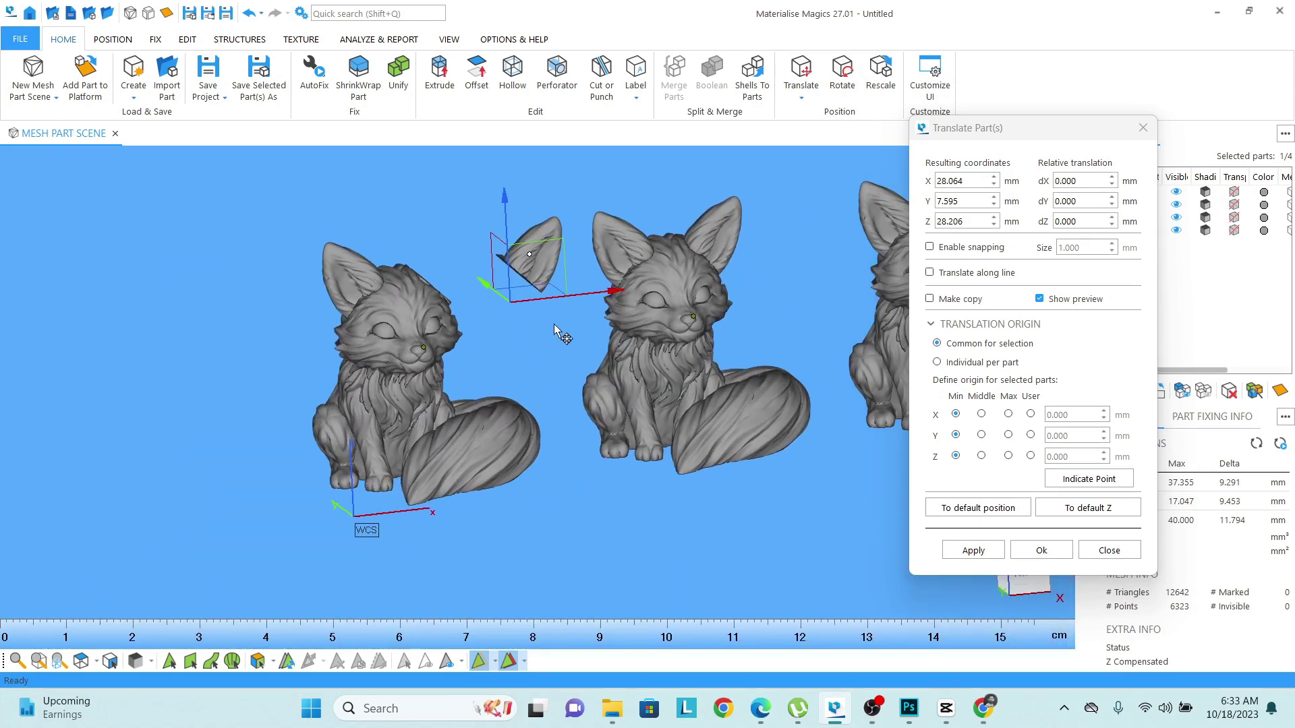
drag(576, 303, 509, 303)
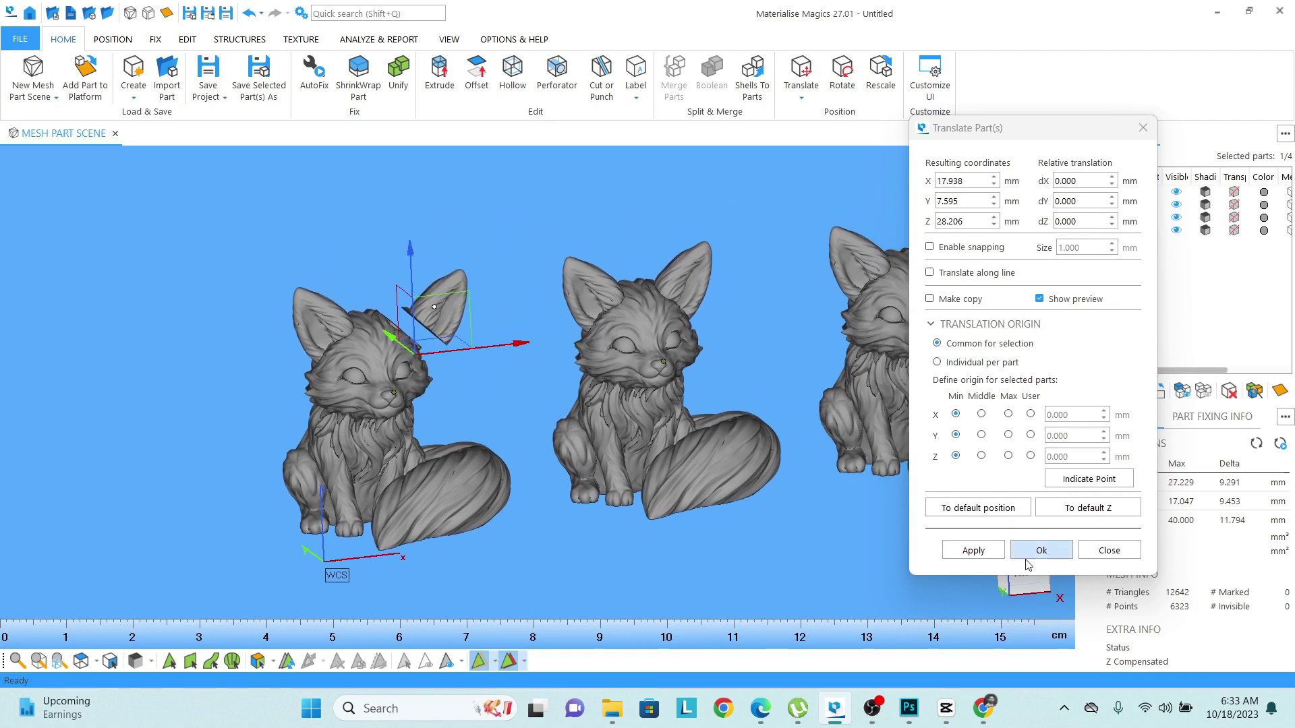
drag(1039, 127, 1041, 55)
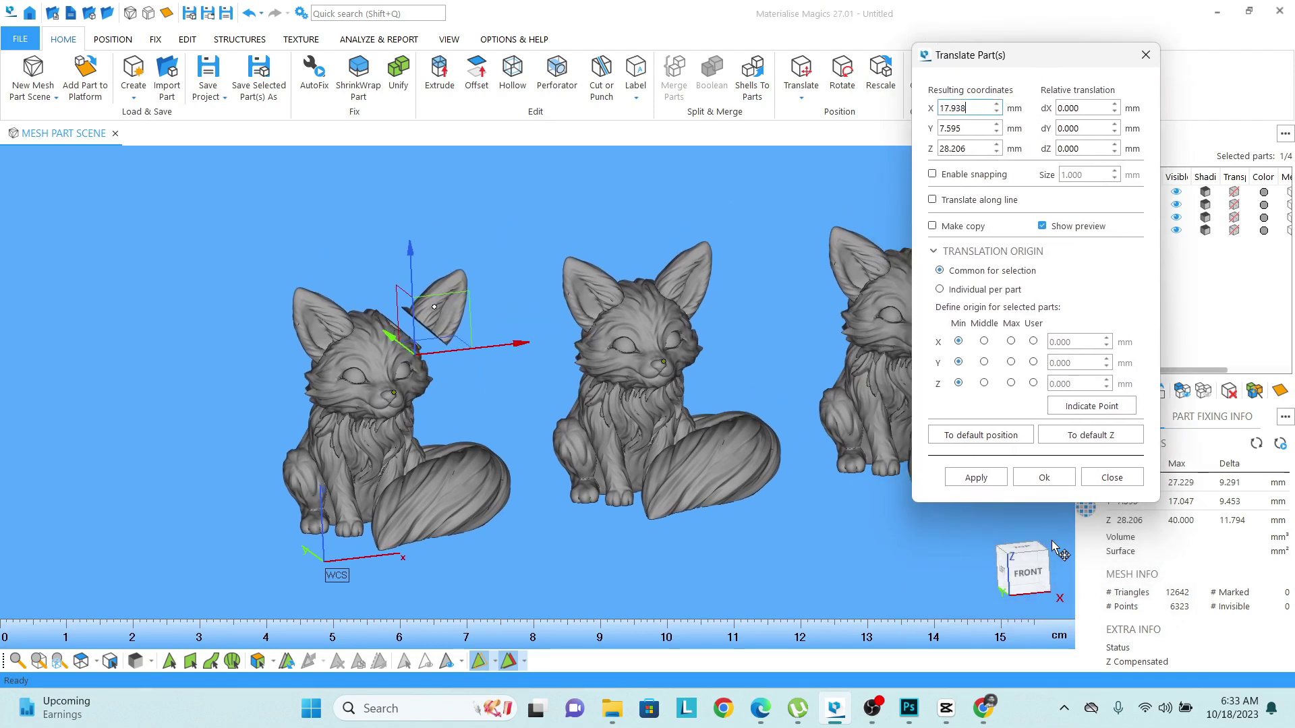
Return to the front view and select the left fox's body instead of the ear
click(1022, 568)
scroll(472, 398, up, 2)
scroll(422, 406, up, 2)
middle_drag(378, 337, 360, 340)
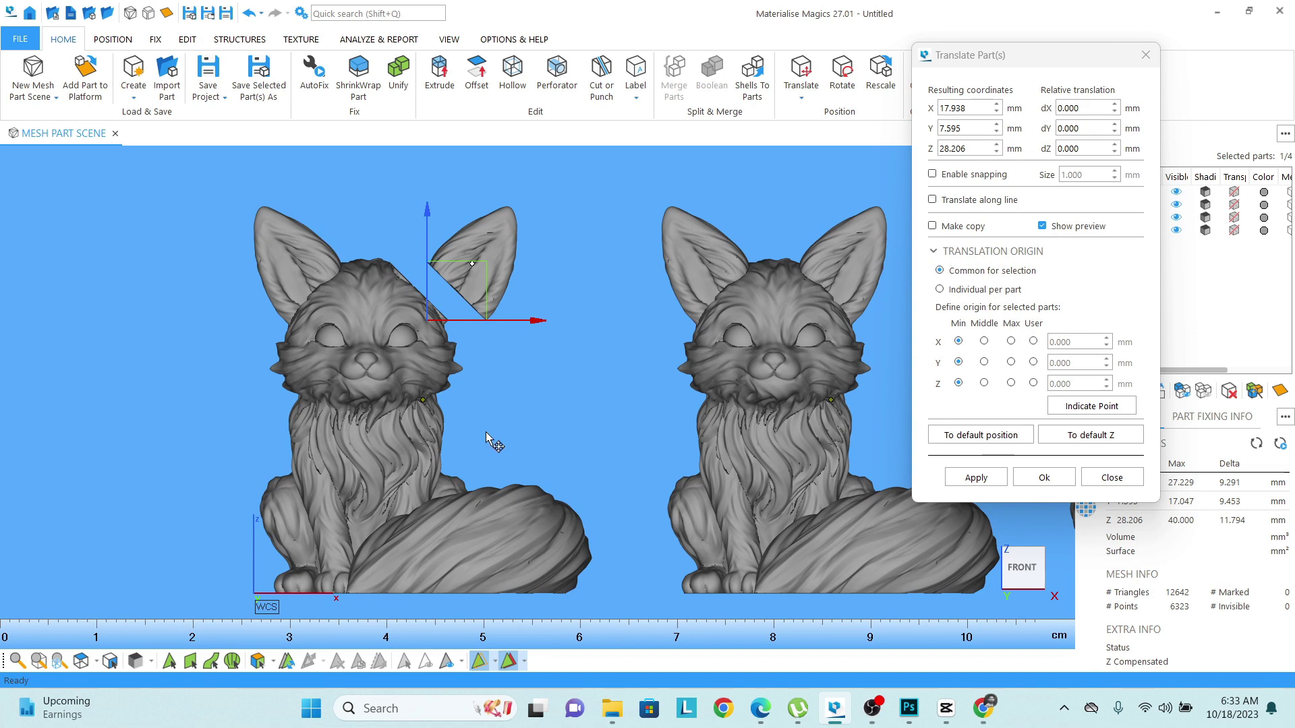
middle_drag(390, 447, 385, 439)
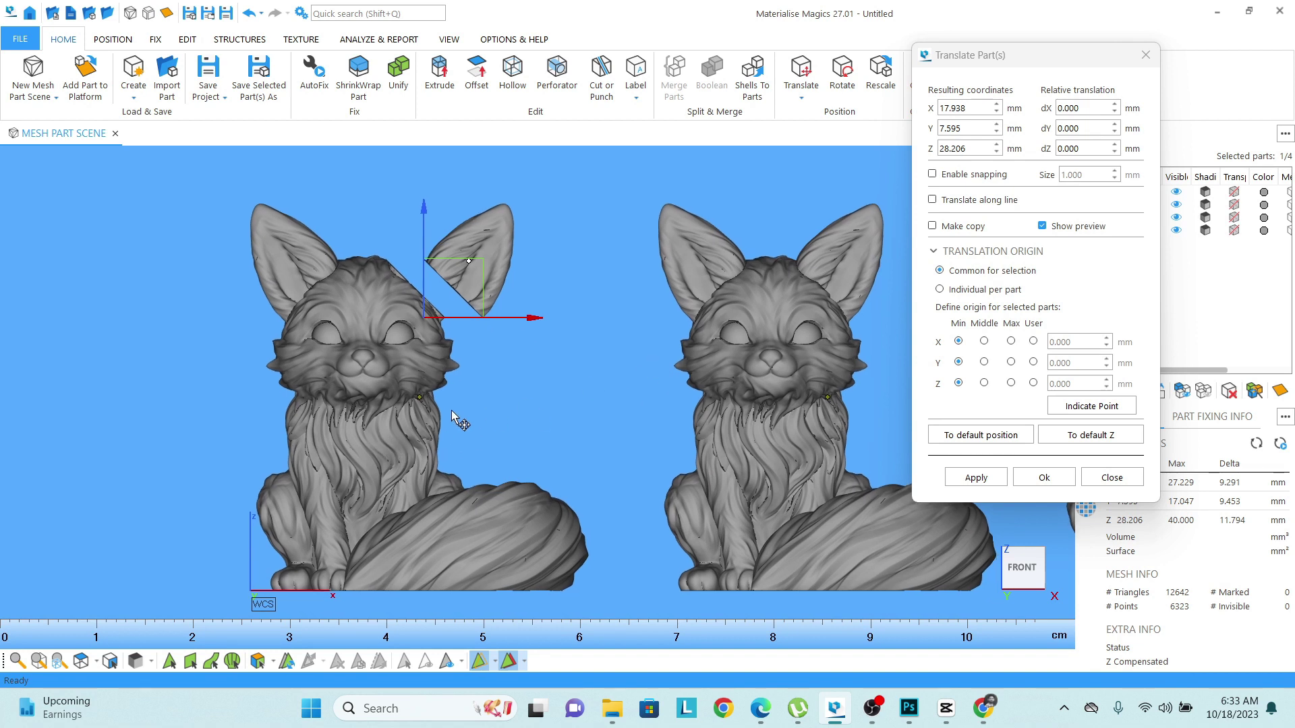
click(371, 369)
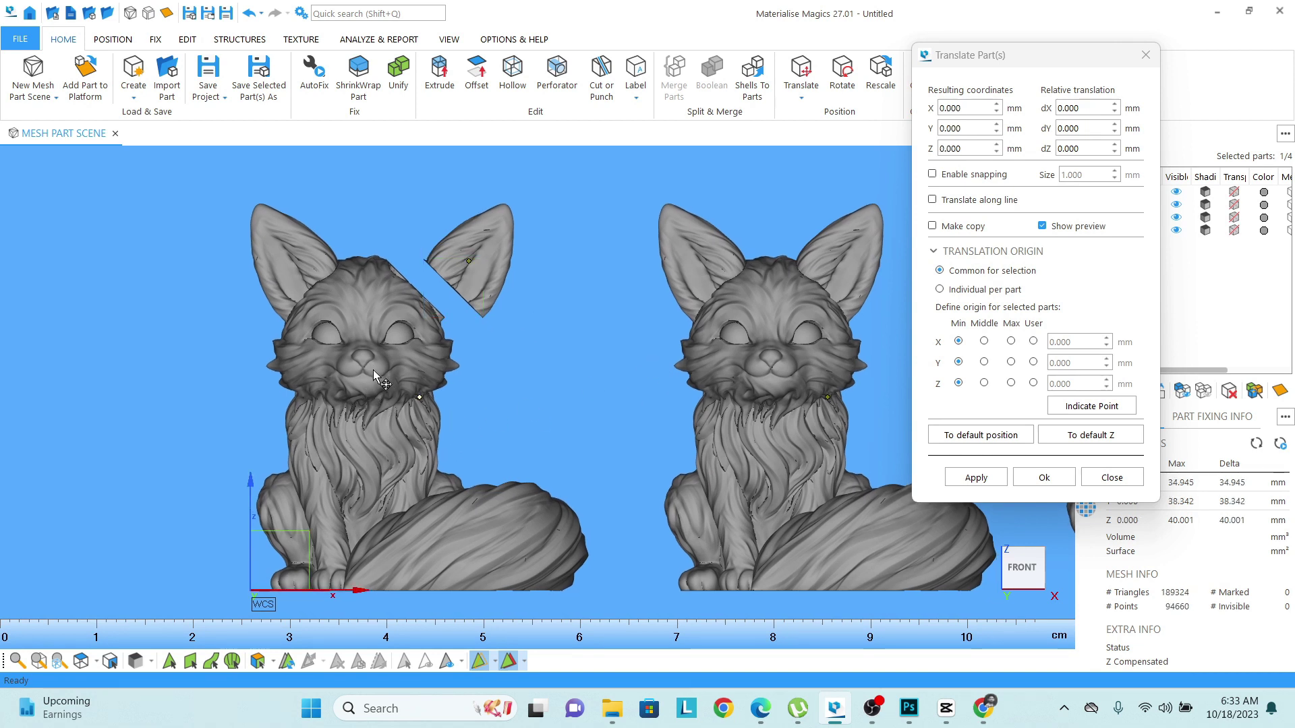
Reopen Cut or Punch on the Section tab, close Translate Part(s), and show the Multi-Section list
click(602, 73)
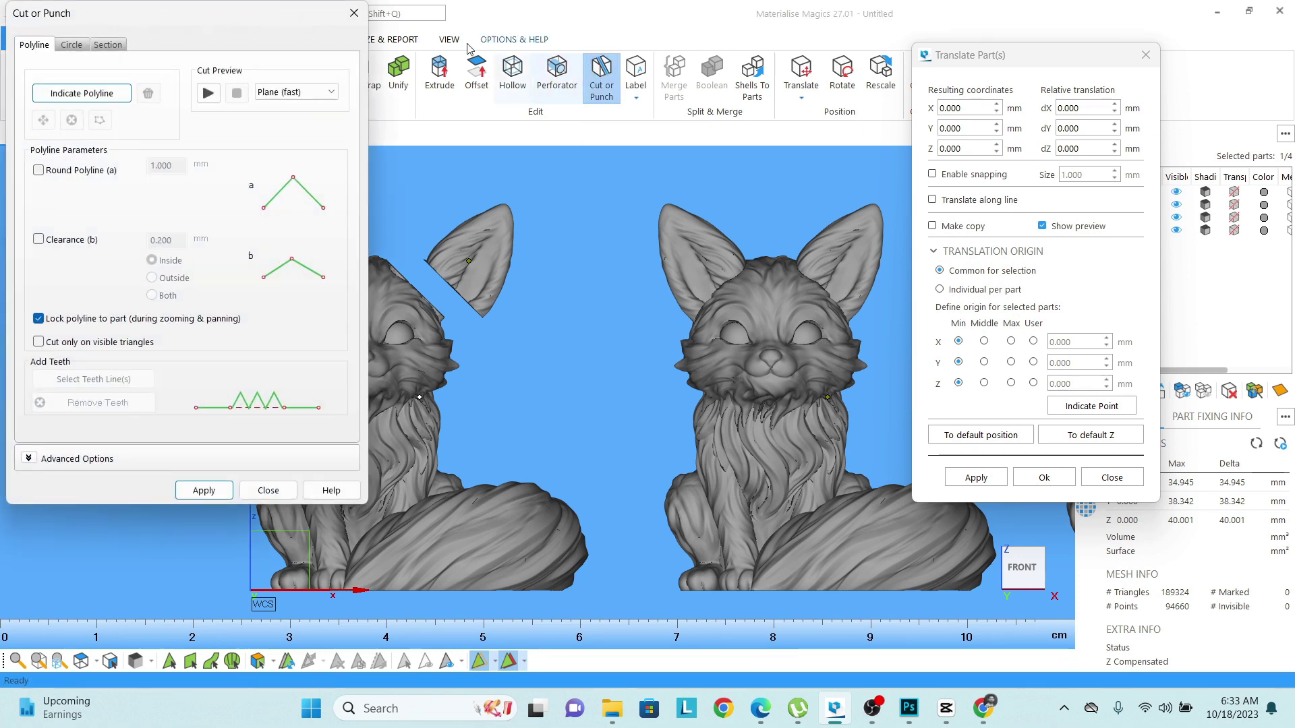
mouse_move(208, 7)
mouse_down()
mouse_move(777, 128)
mouse_move(877, 115)
mouse_up()
click(1145, 55)
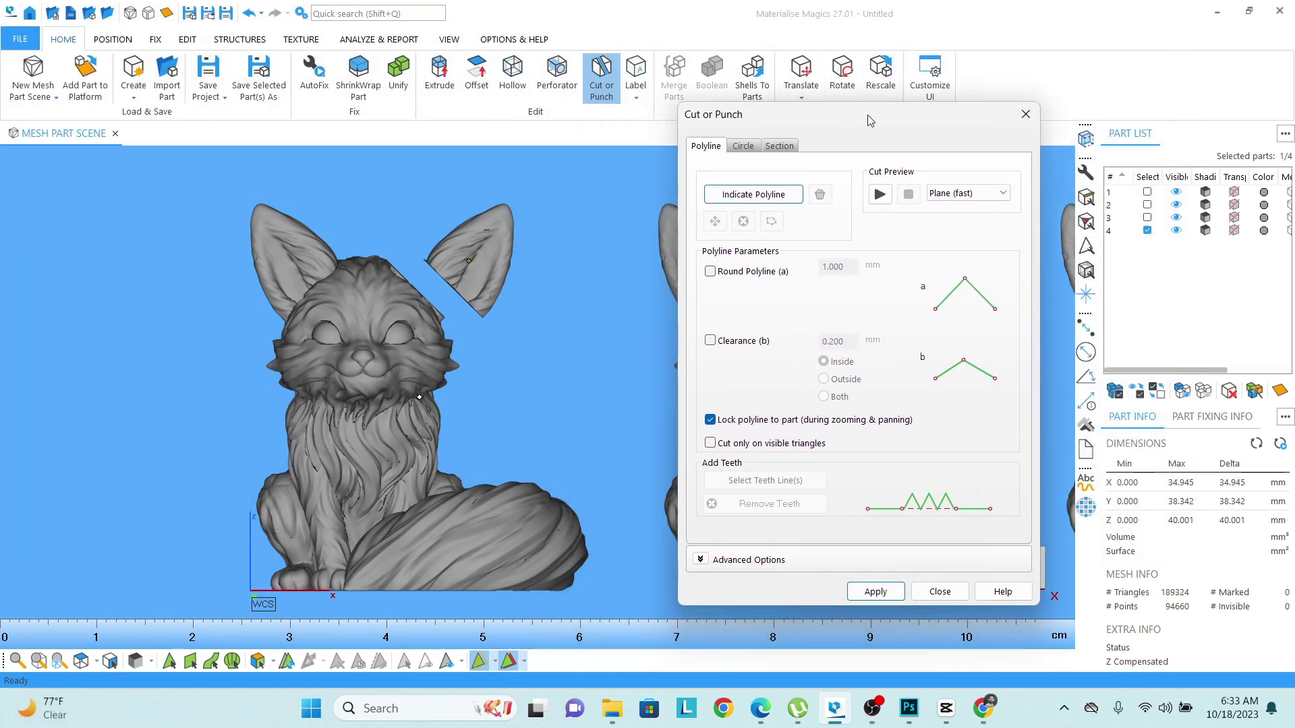
click(780, 146)
drag(800, 121, 715, 131)
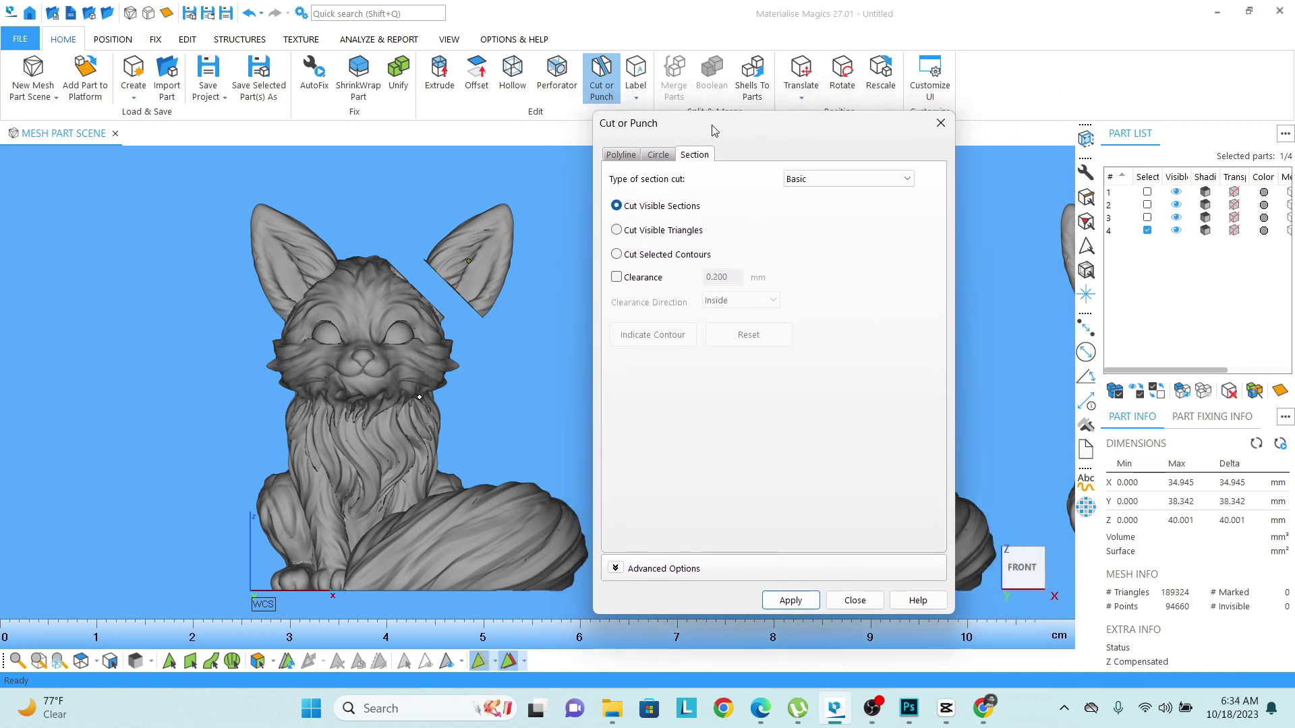
click(1090, 140)
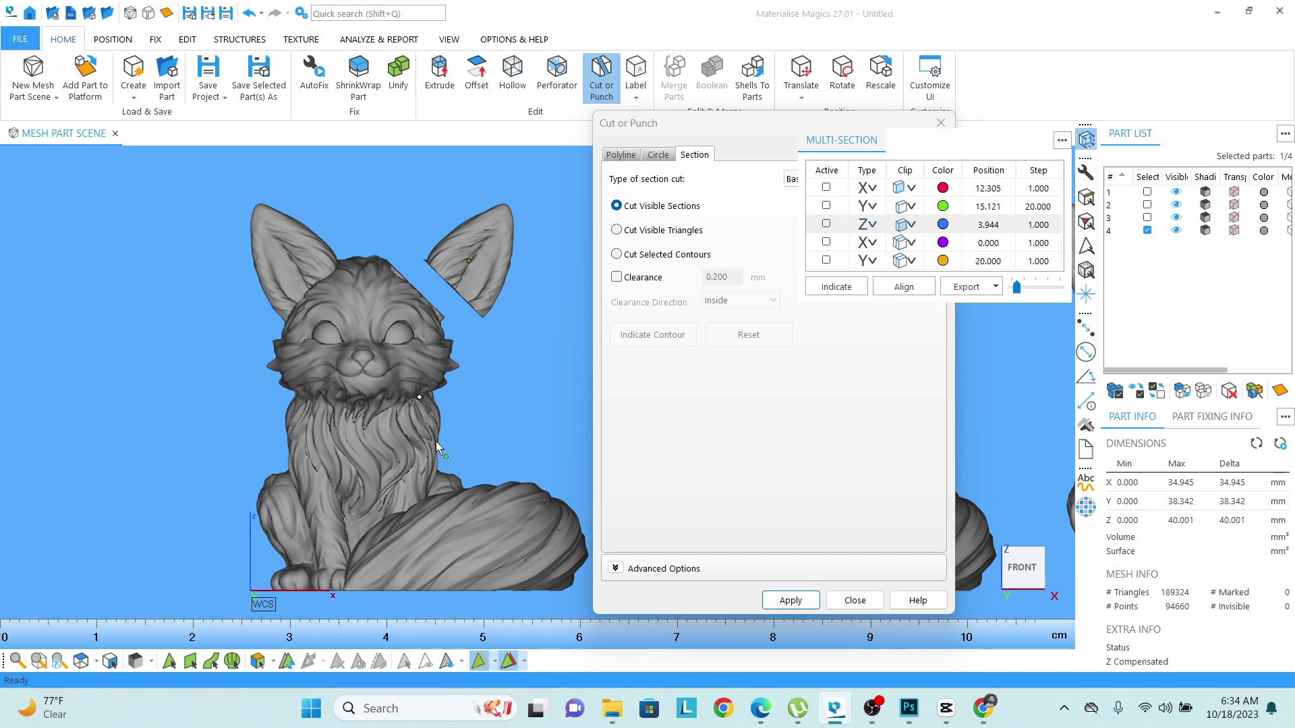
Activate the Z section plane with clipping and place it at 15.409 across the fox's chest
click(826, 225)
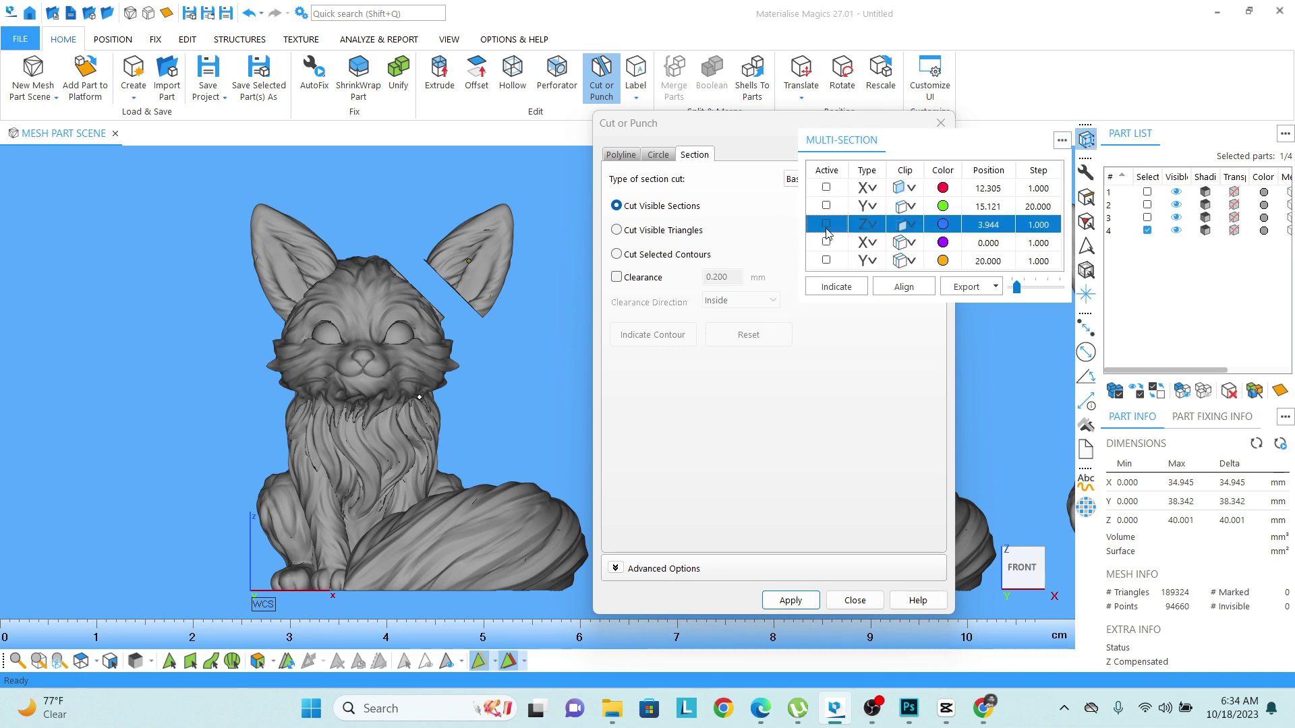
click(899, 233)
click(855, 284)
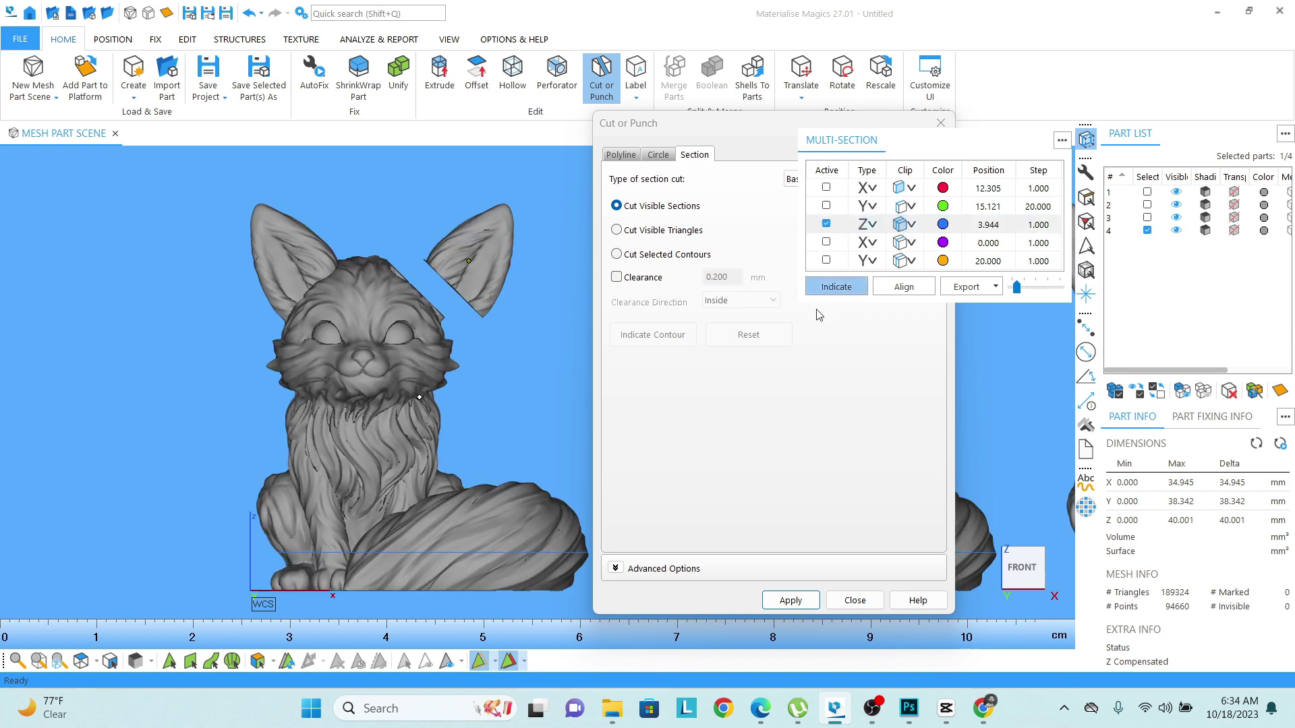
click(370, 444)
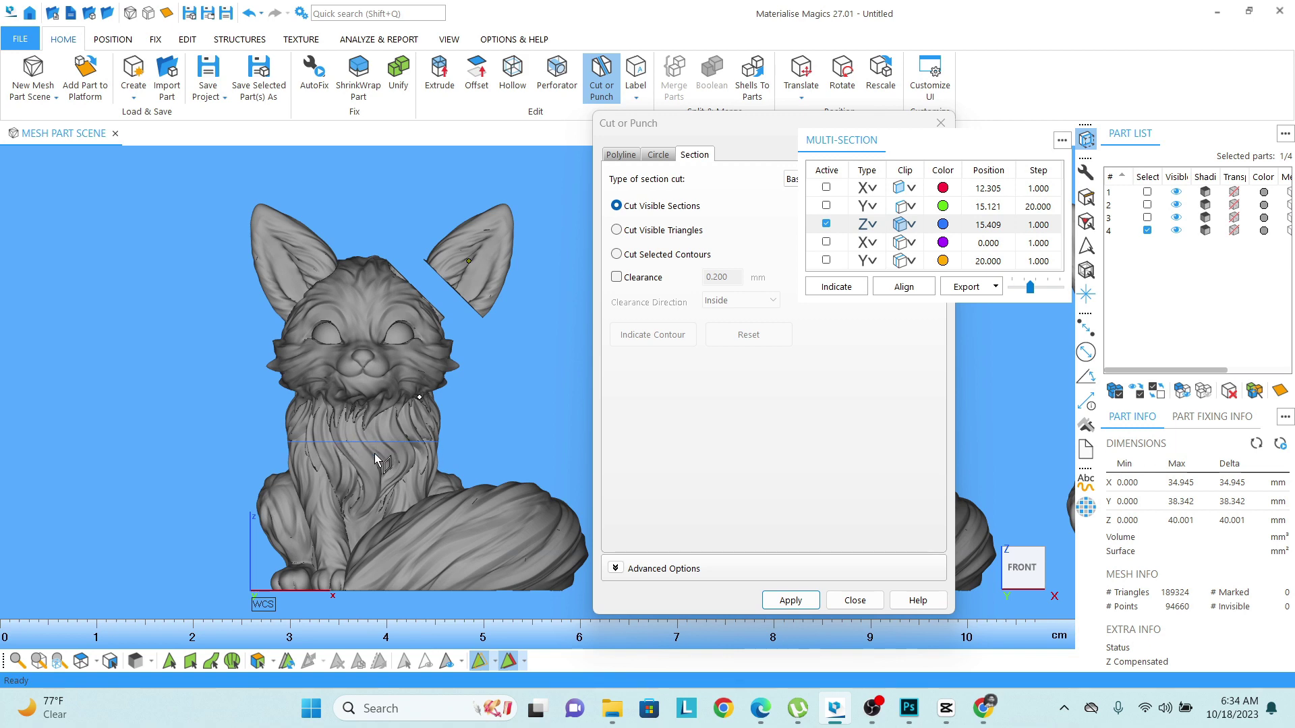
mouse_move(364, 461)
right_down()
mouse_move(410, 422)
mouse_move(337, 466)
right_up()
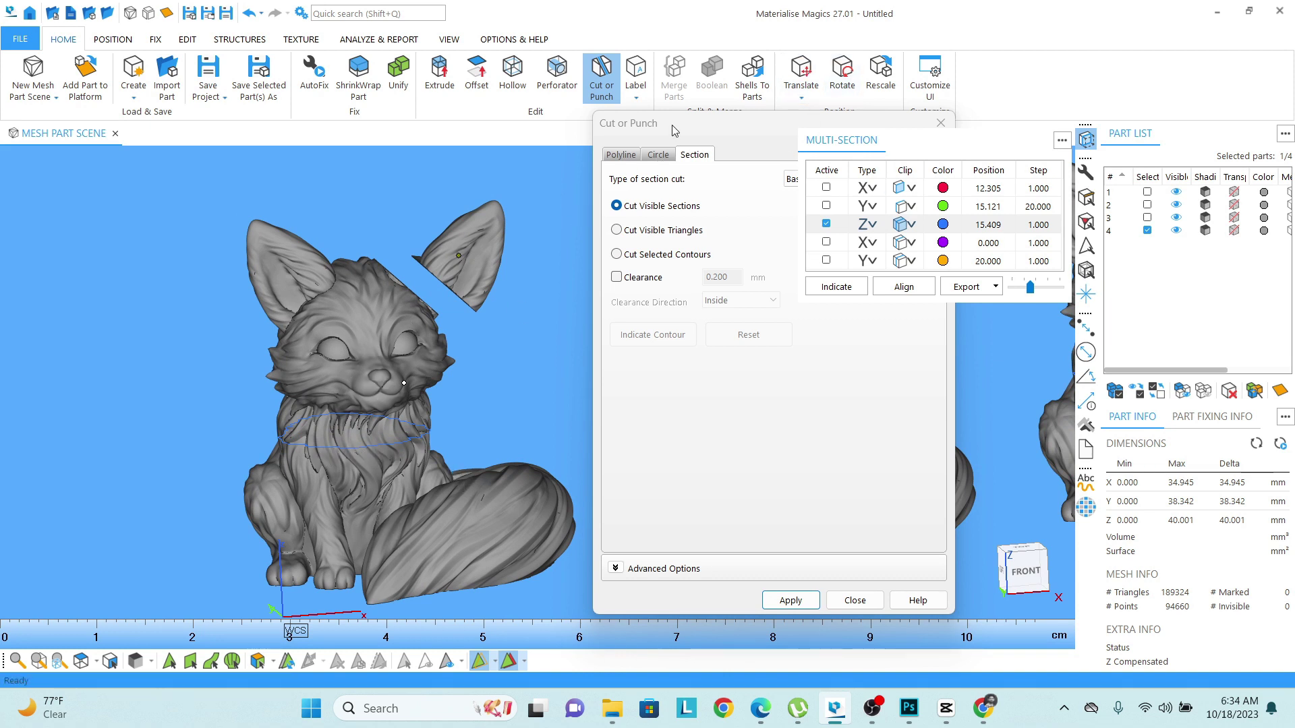
Preview the Connector Pins/Holes and Lap Joint section cut types, then return to Basic
click(626, 131)
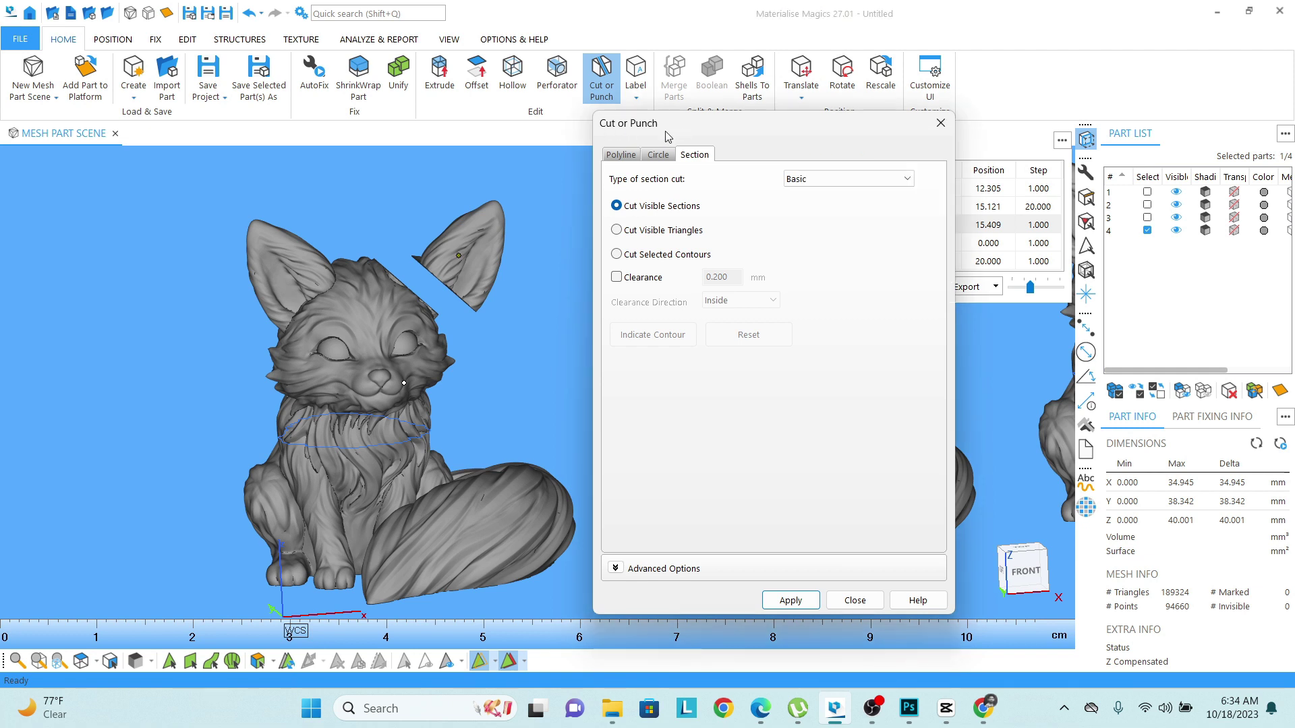
click(818, 181)
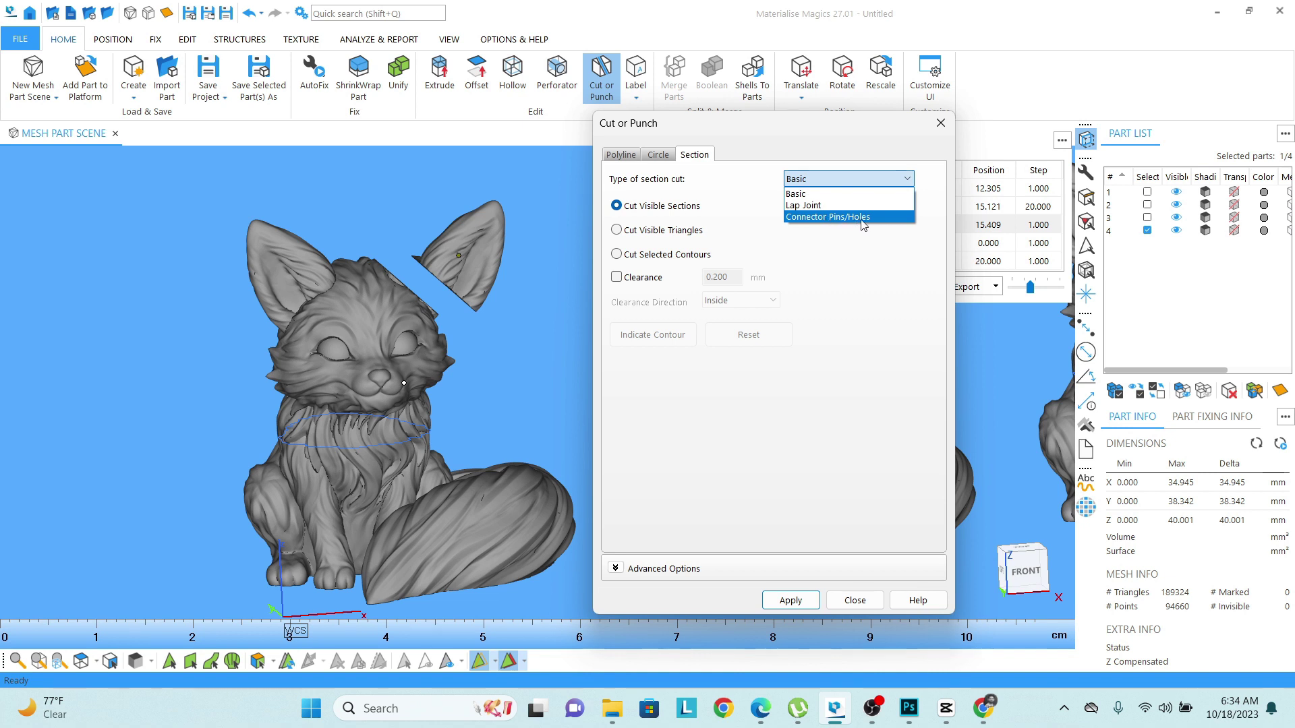
click(862, 217)
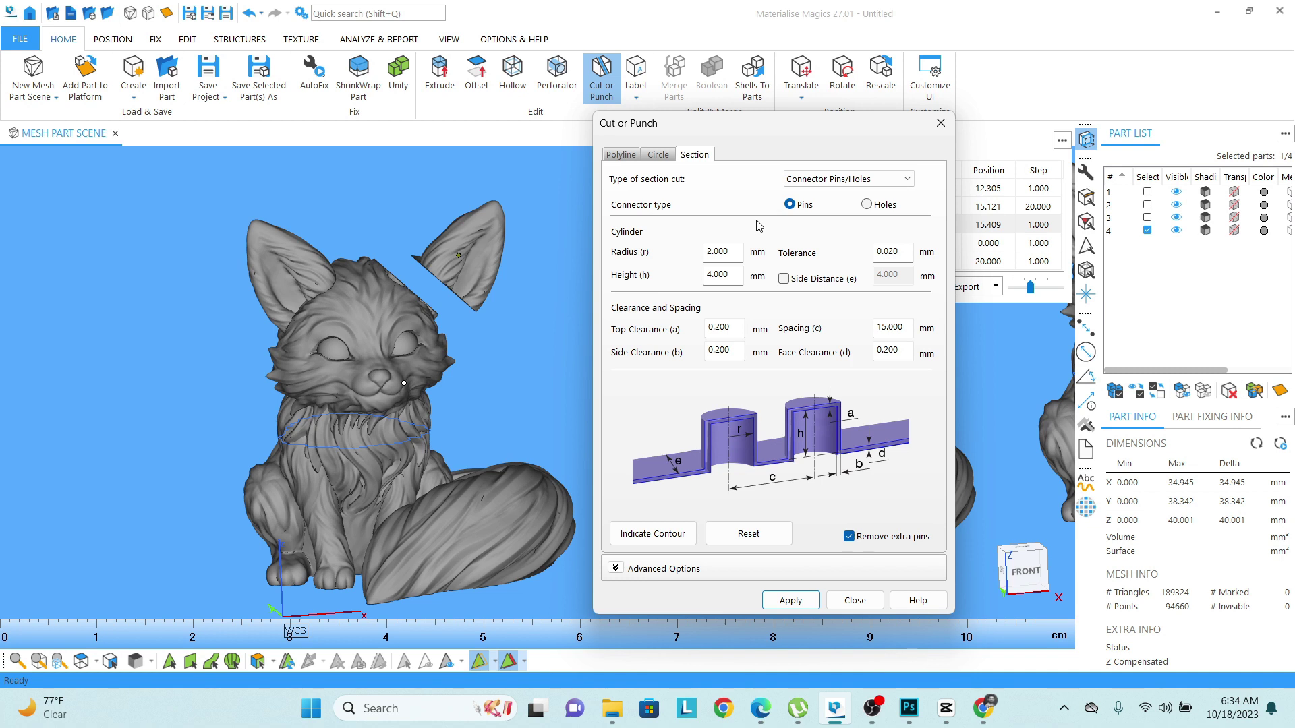
click(854, 183)
click(852, 208)
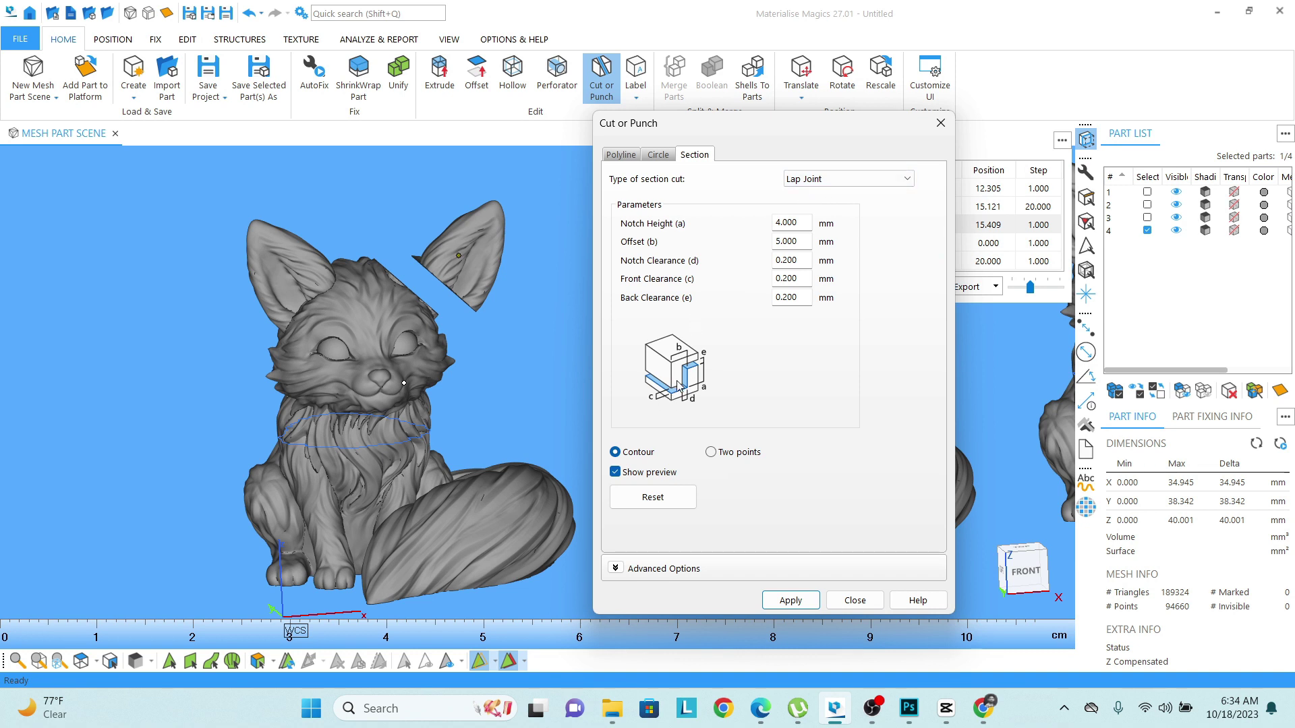
click(833, 178)
click(828, 196)
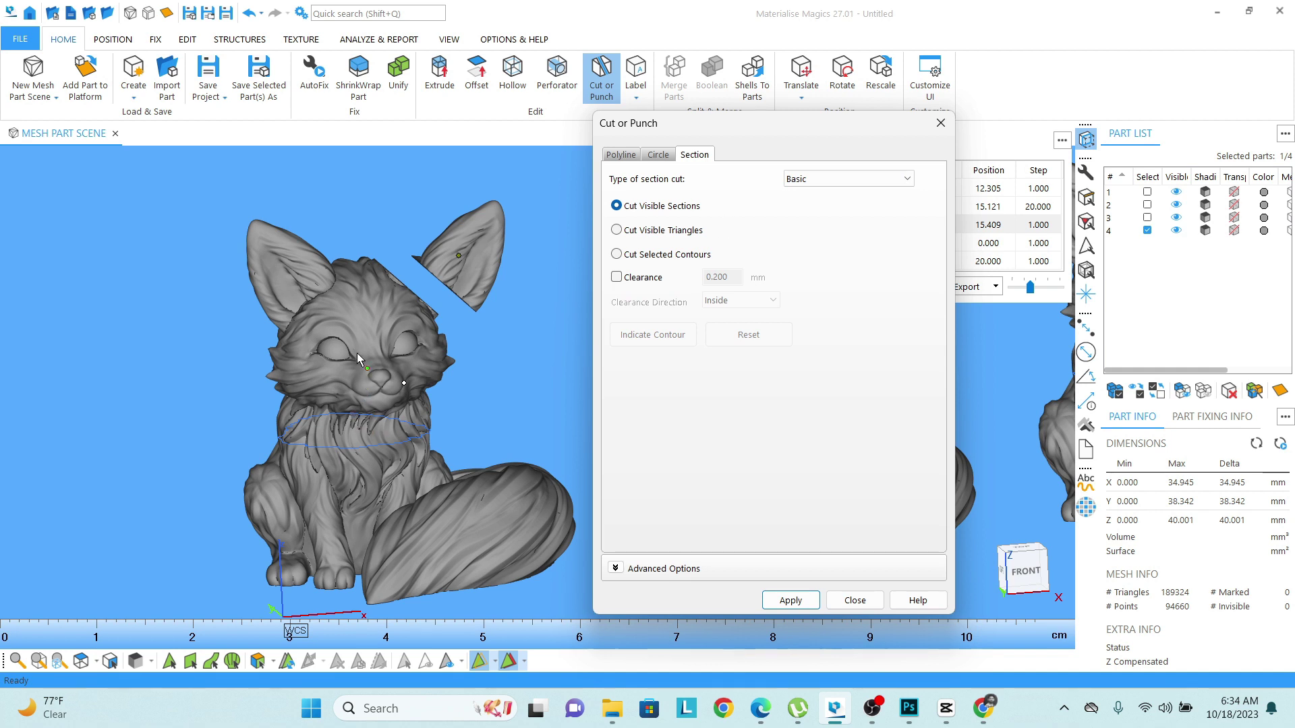
Apply the Basic cut to split the left fox at the chest section plane
click(341, 456)
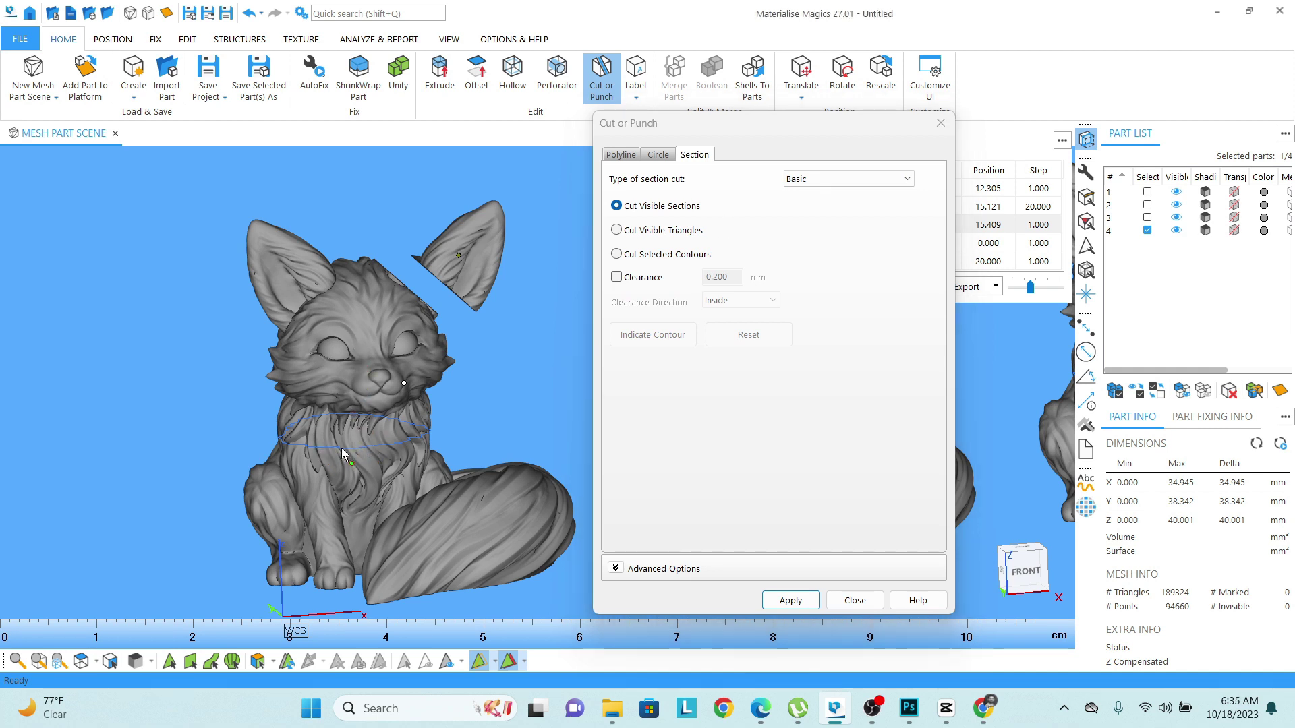
drag(709, 139, 695, 132)
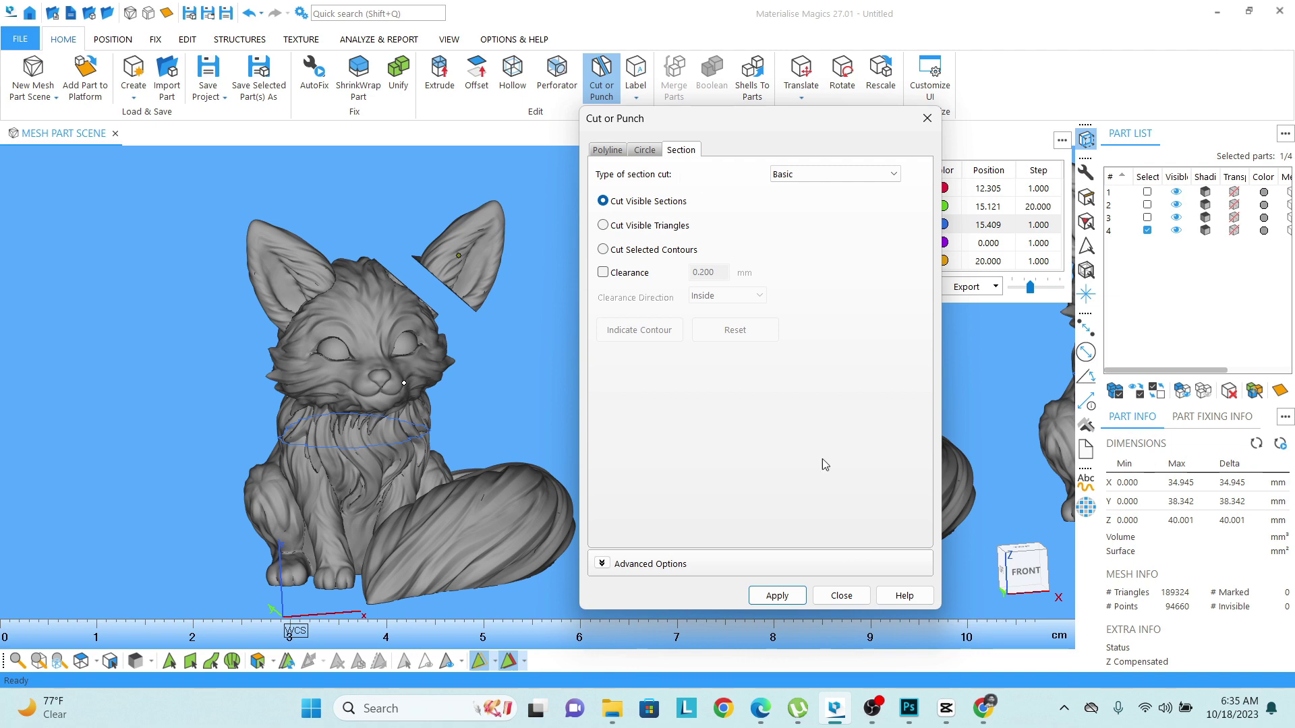
click(793, 597)
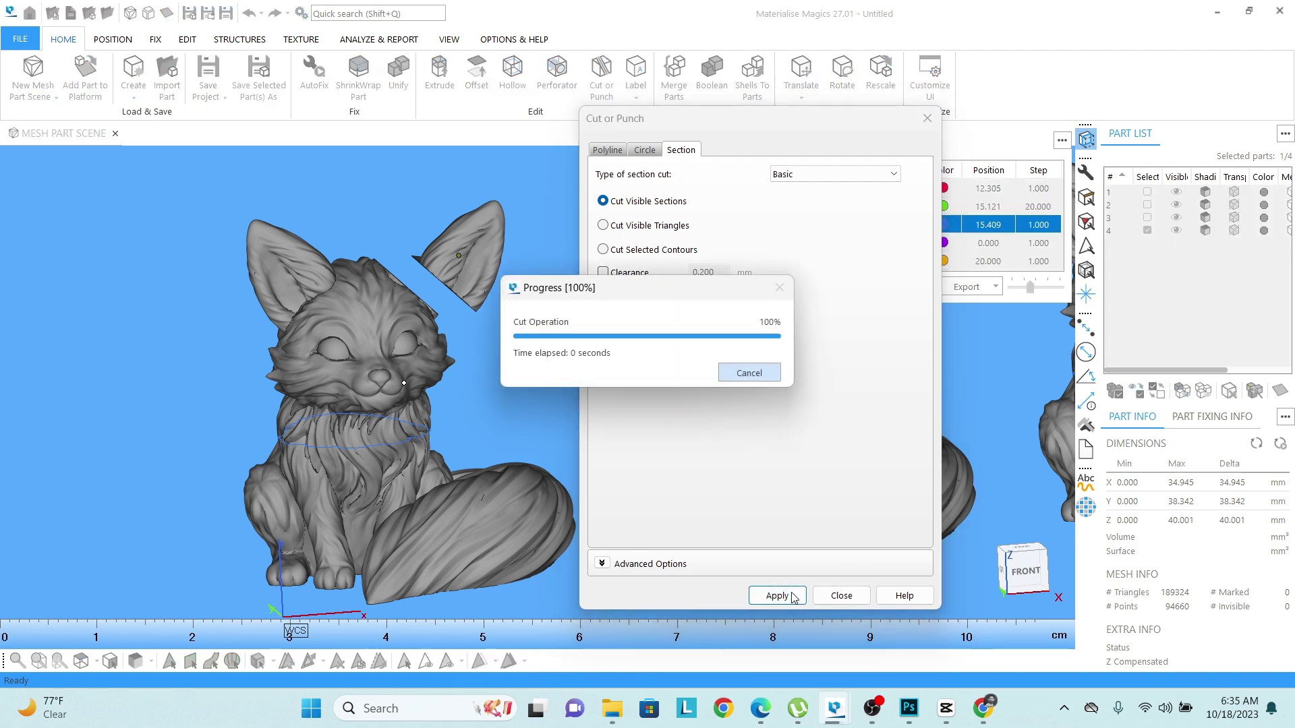
click(841, 596)
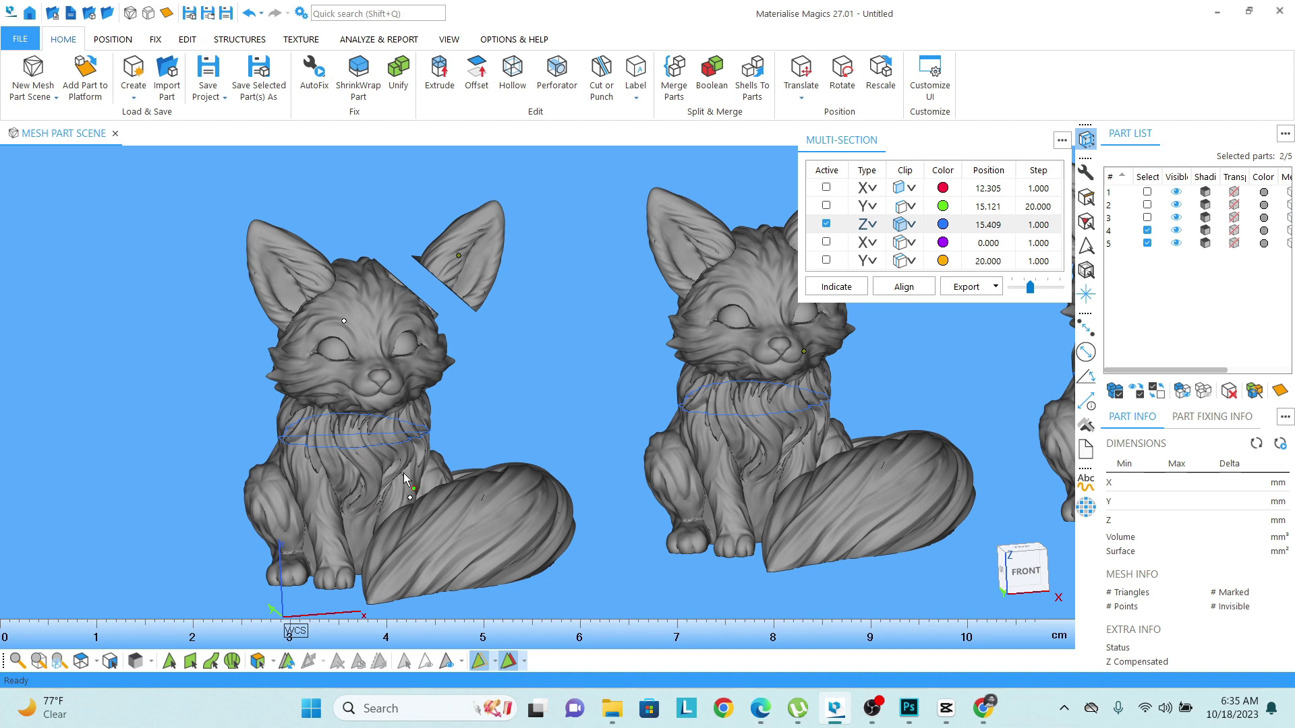
Select the fox's lower half and translate it downward to reveal the cut face
click(356, 516)
scroll(356, 516, down, 3)
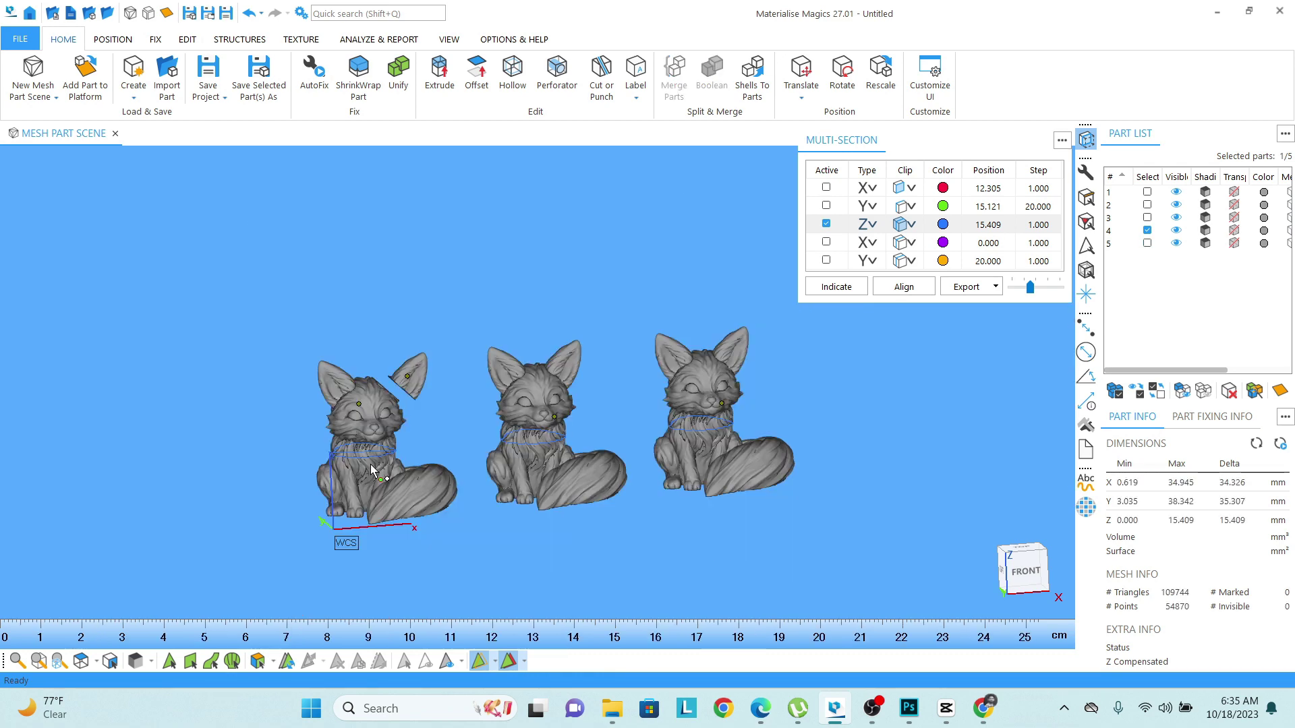
key(ctrl+t)
drag(324, 456, 327, 553)
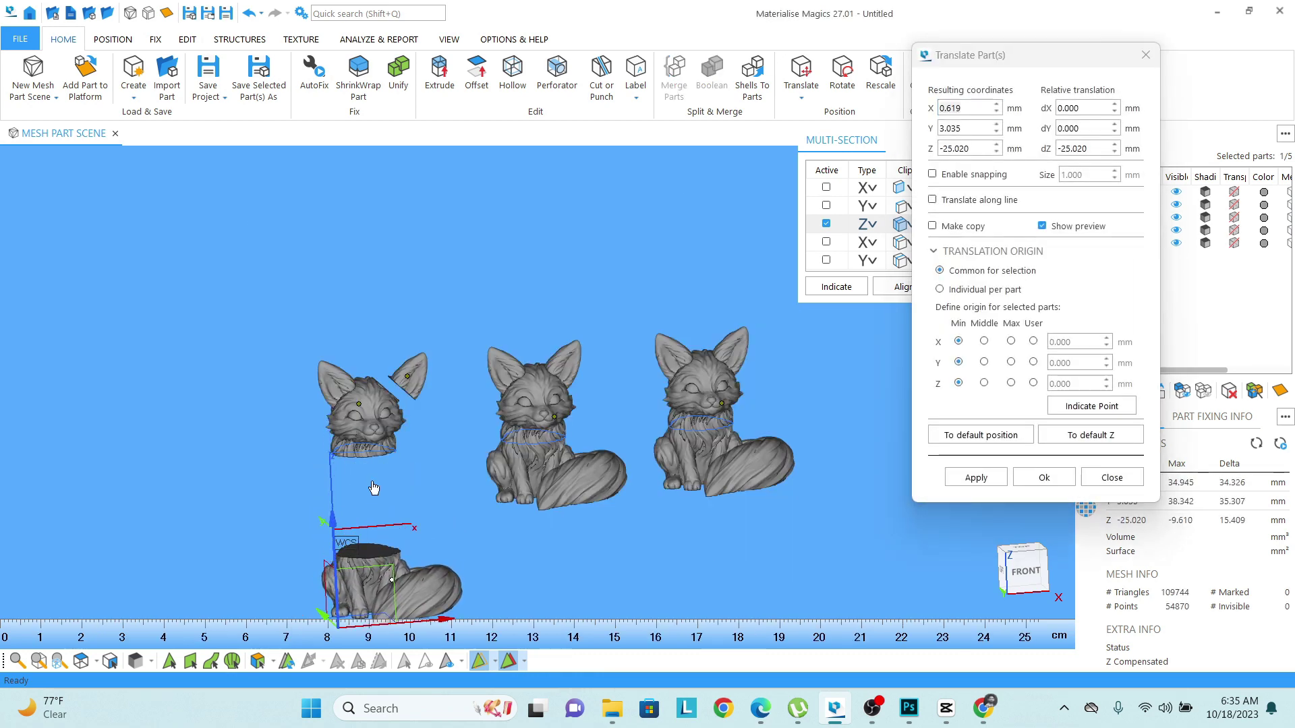
Switch to the front view and re-centre the foxes to inspect the lowered half
scroll(468, 314, up, 1)
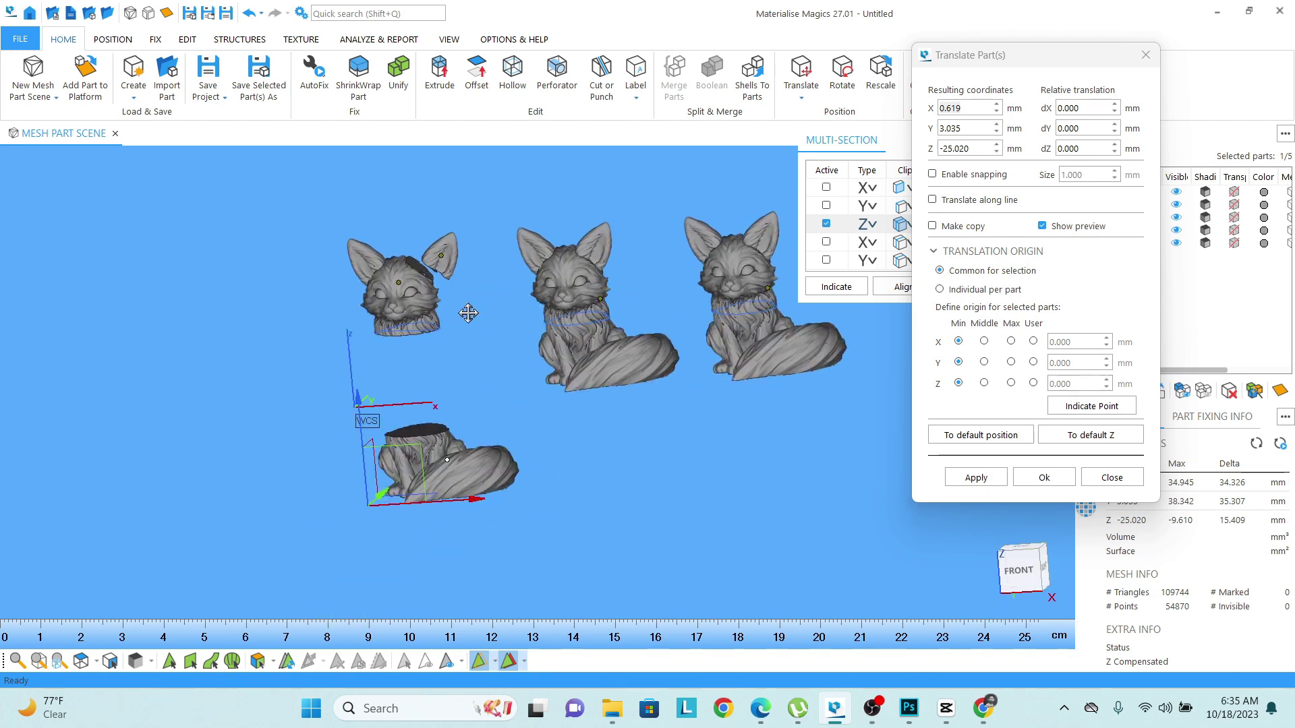
scroll(452, 337, up, 1)
scroll(443, 351, up, 1)
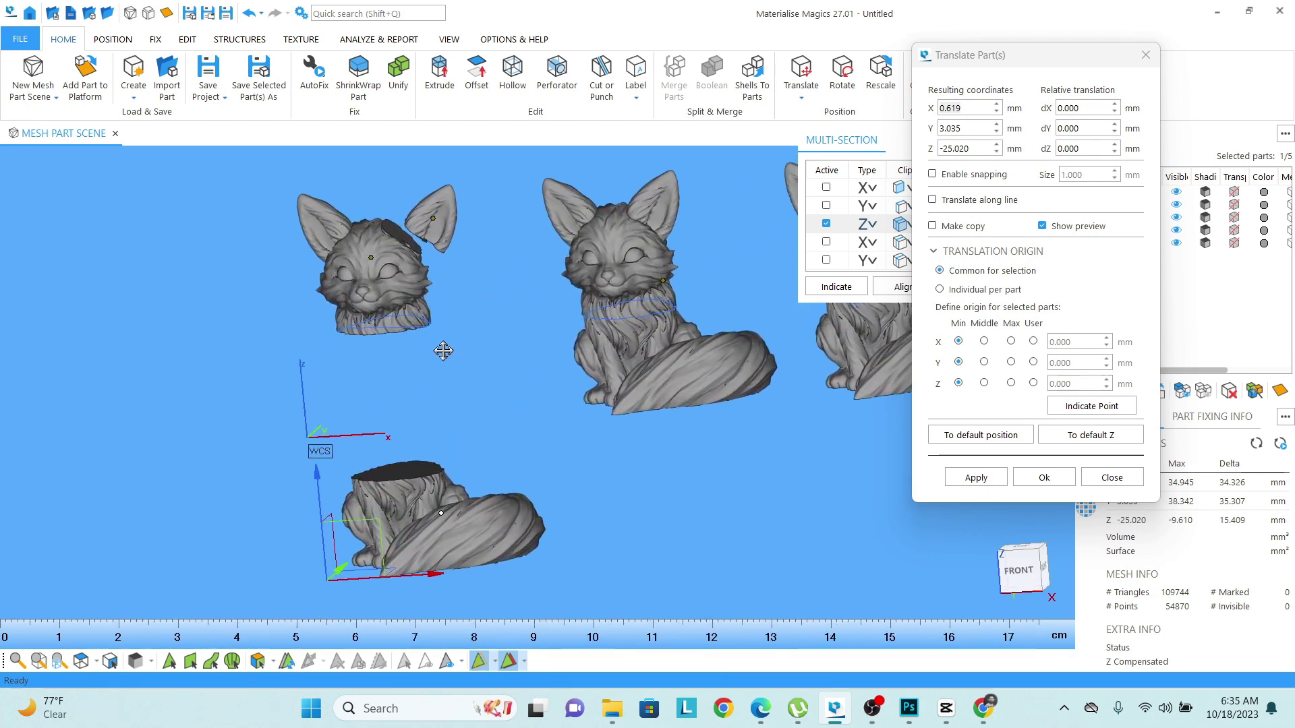
click(1018, 570)
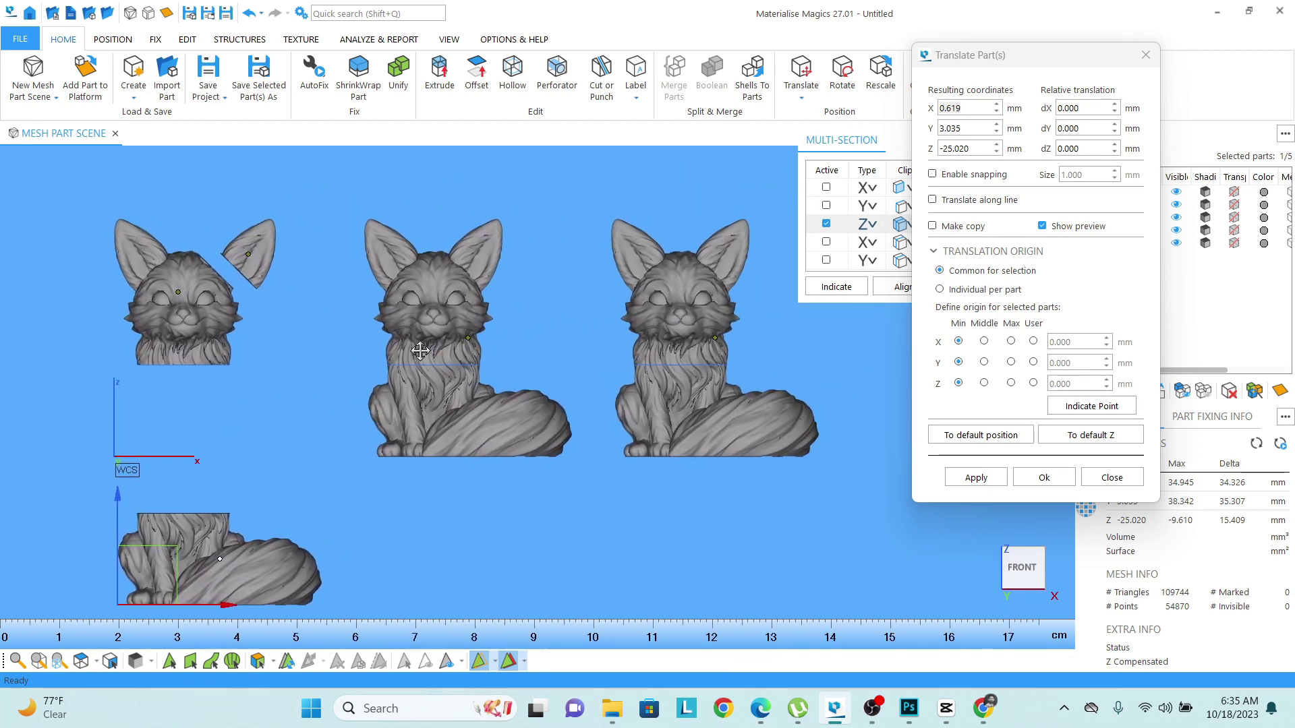
middle_drag(335, 398, 491, 358)
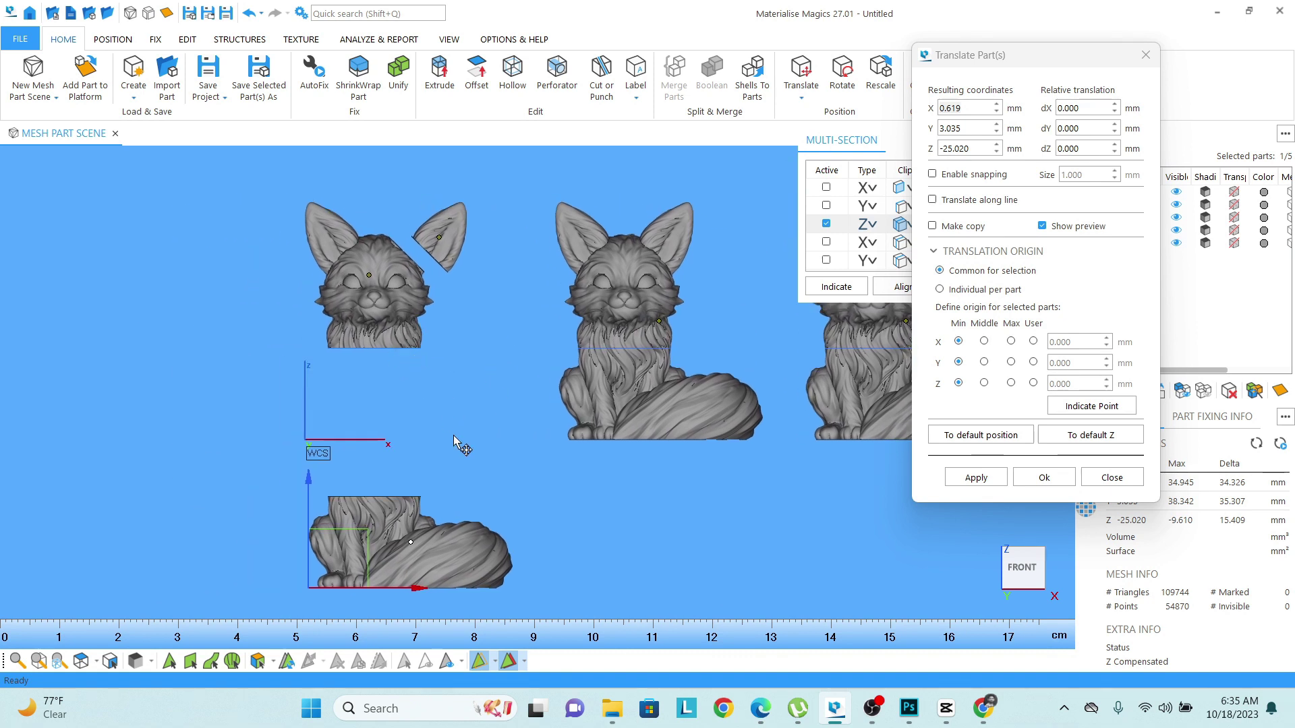
scroll(368, 273, up, 5)
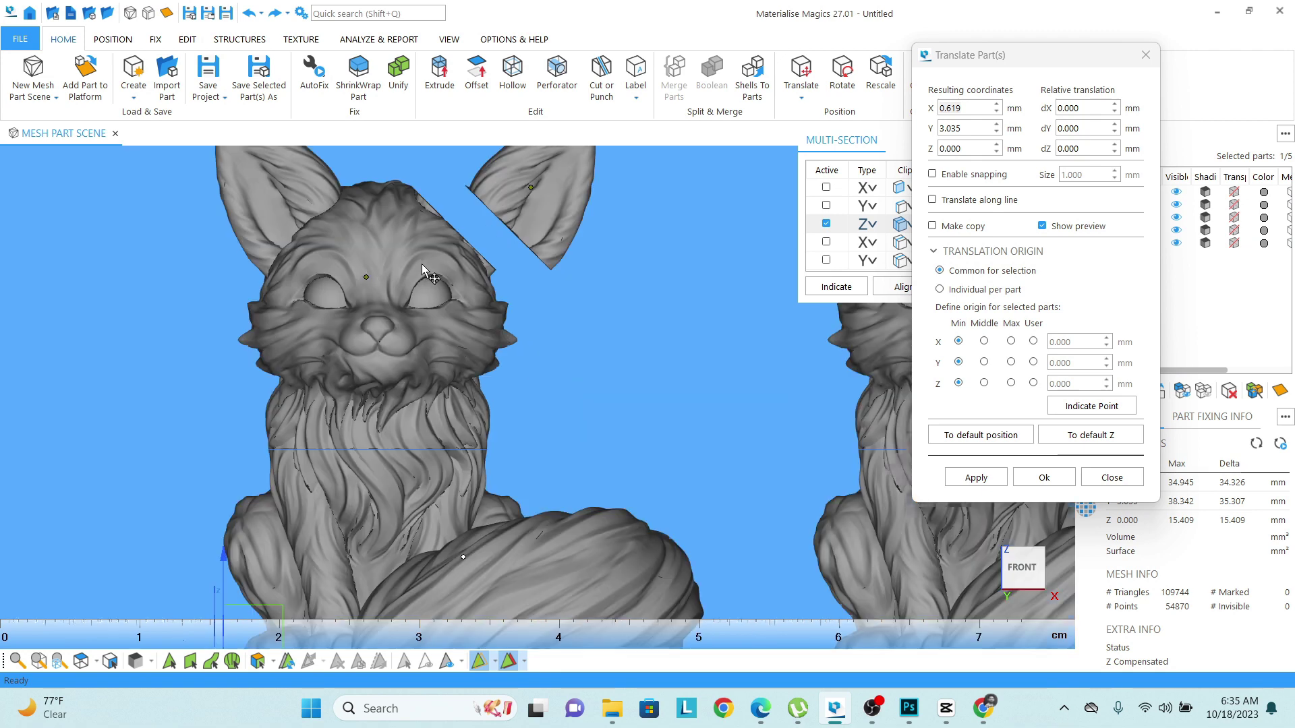
scroll(368, 273, down, 3)
Select the fox's upper head part together with the lower body part
click(385, 273)
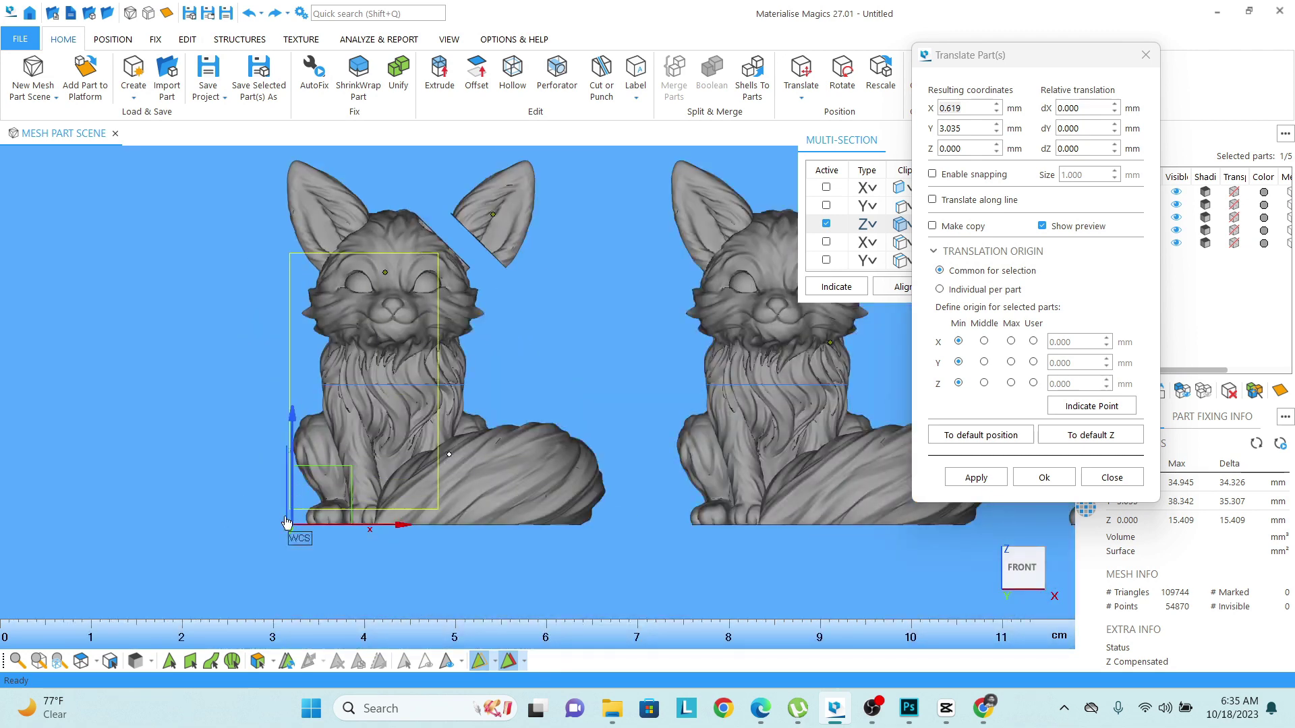
ctrl+click(483, 496)
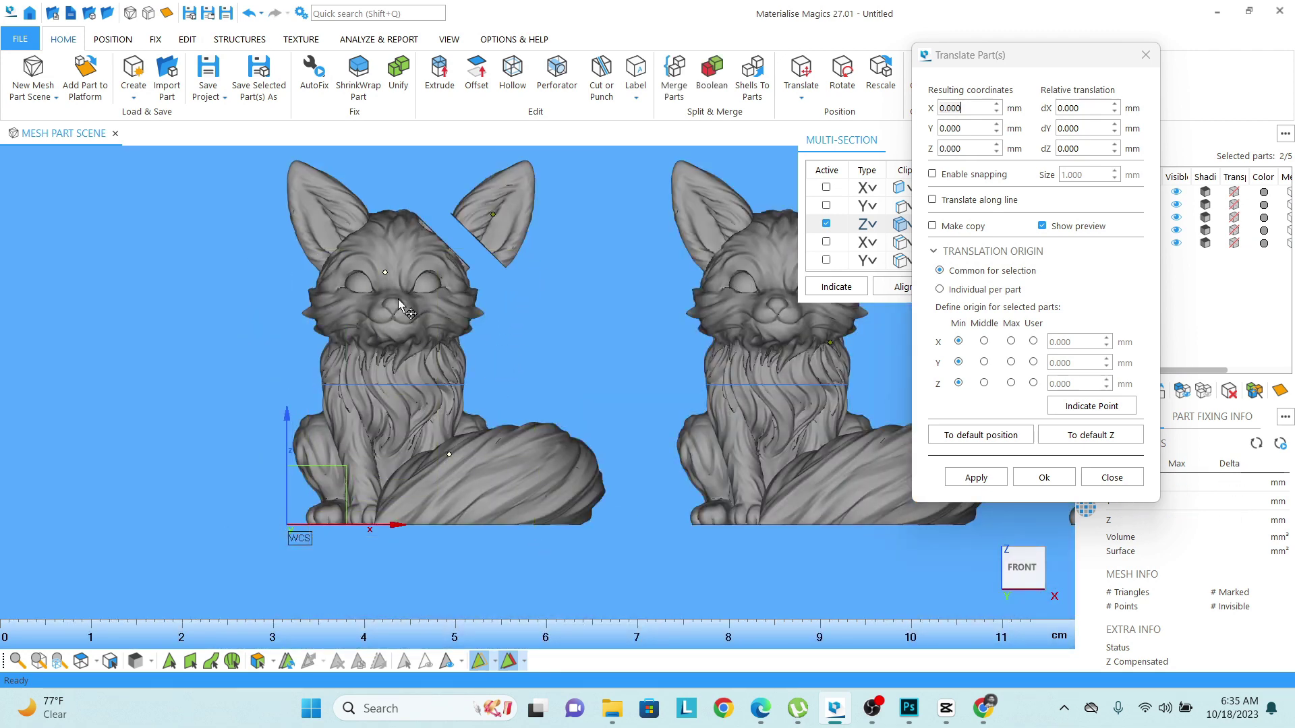
scroll(408, 304, up, 2)
scroll(349, 429, up, 1)
scroll(350, 429, up, 1)
scroll(373, 445, down, 2)
scroll(405, 351, down, 1)
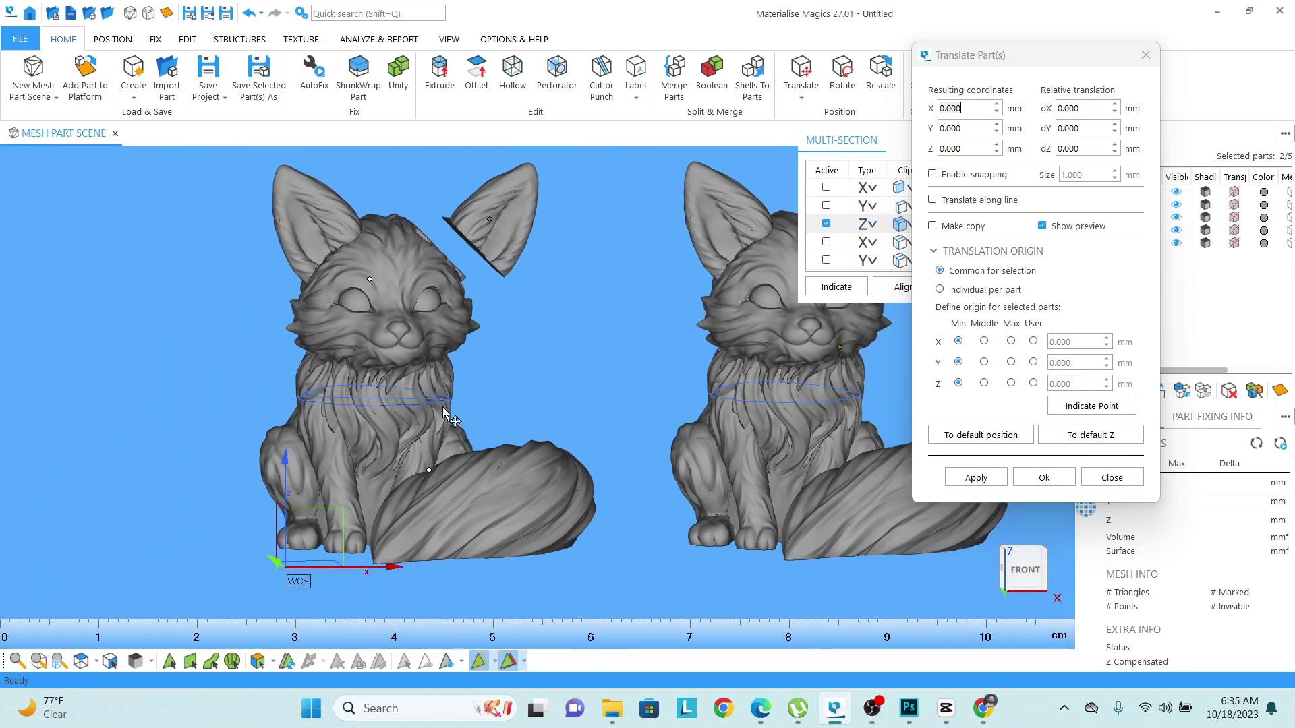
right_drag(448, 415, 461, 389)
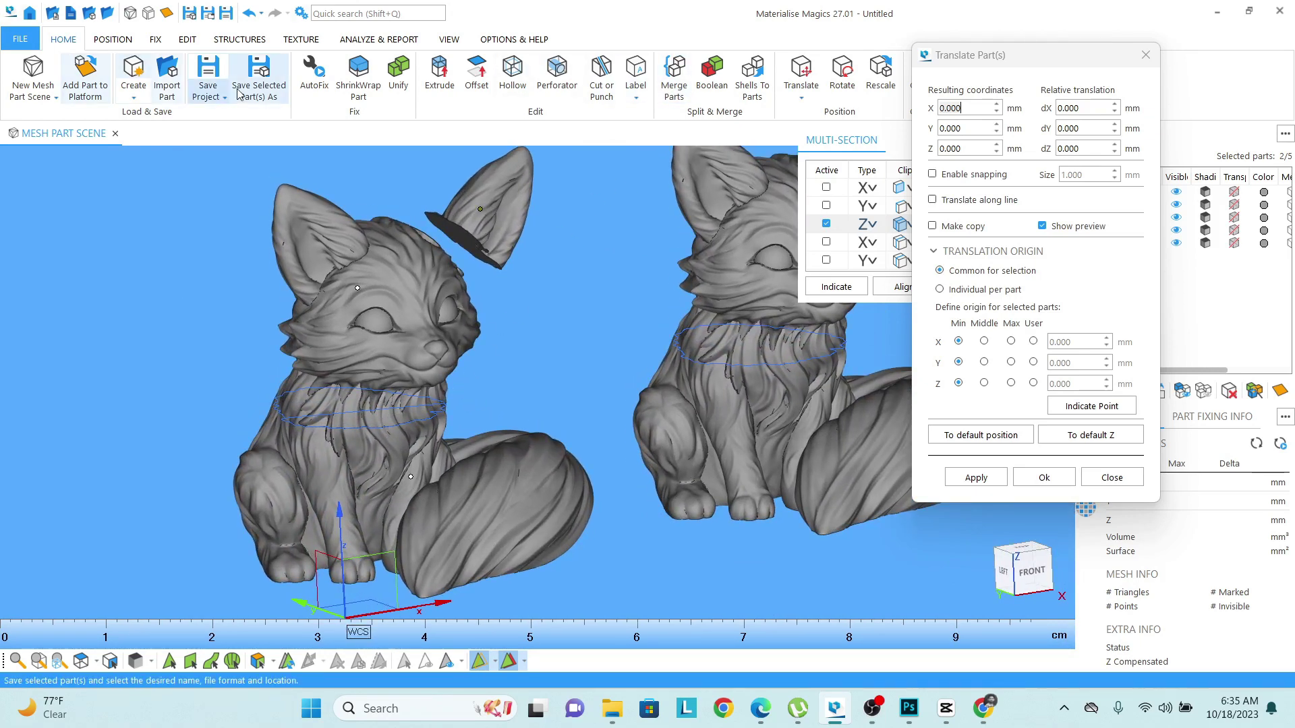
Merge the selected head and body into one part and switch off the Z section plane
click(672, 76)
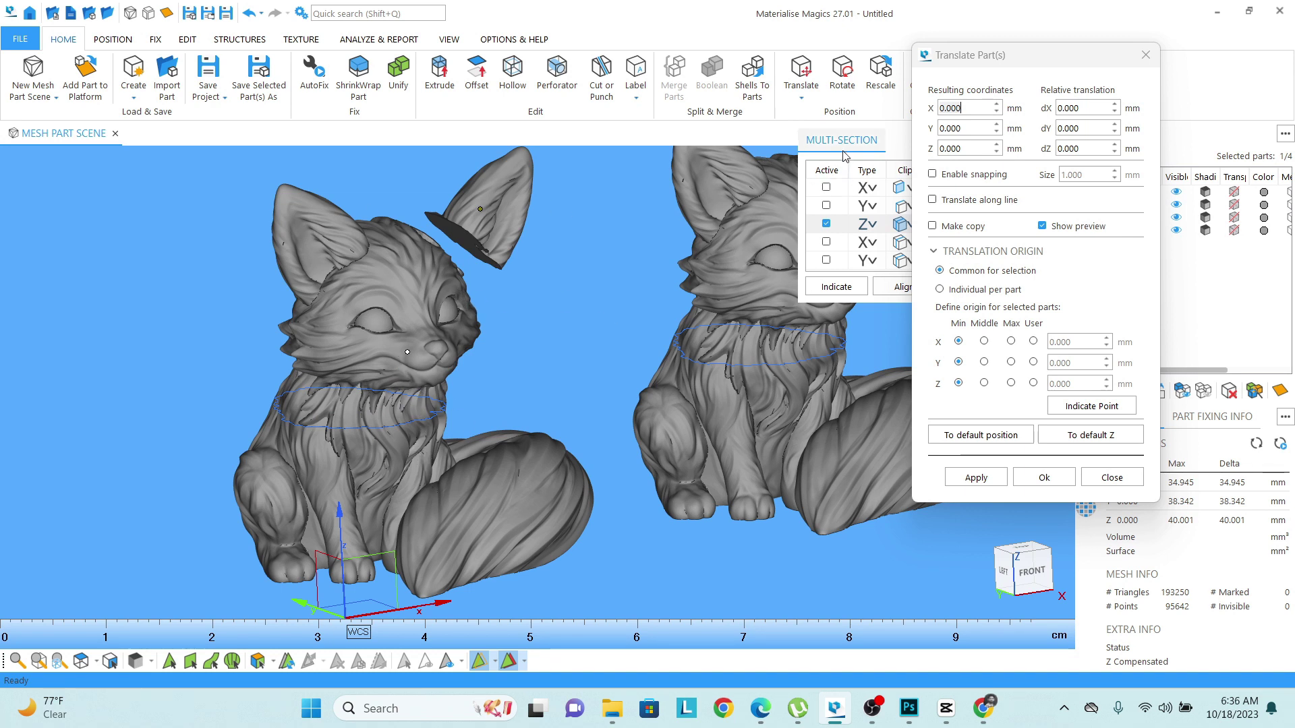
click(826, 224)
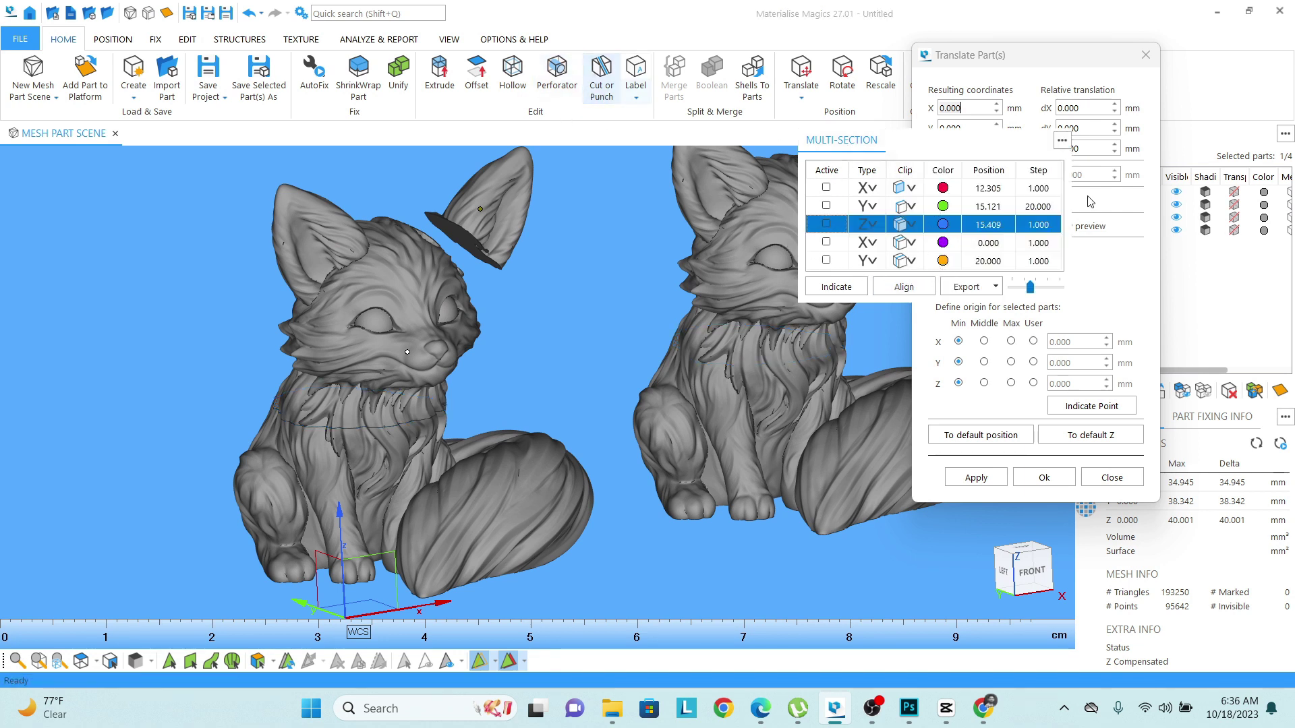
scroll(415, 331, down, 5)
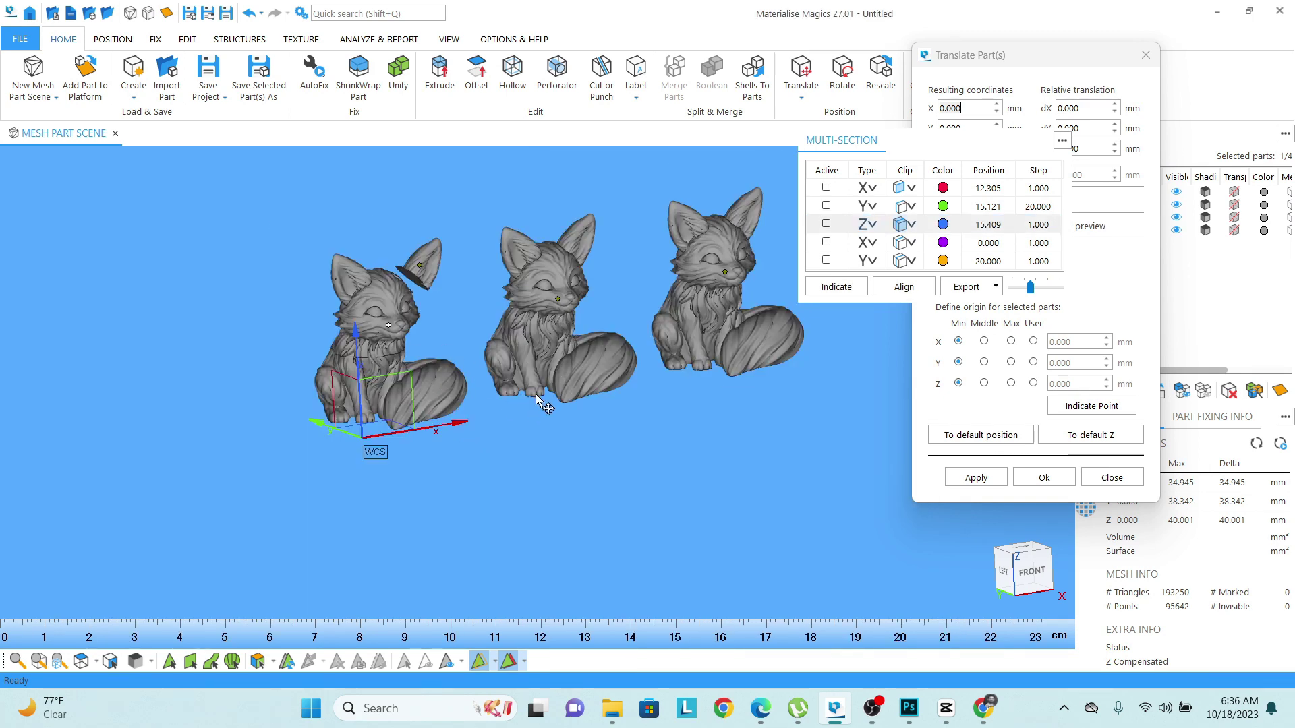
Close the Translate Part(s) settings and the Multi-Section panel
click(1110, 480)
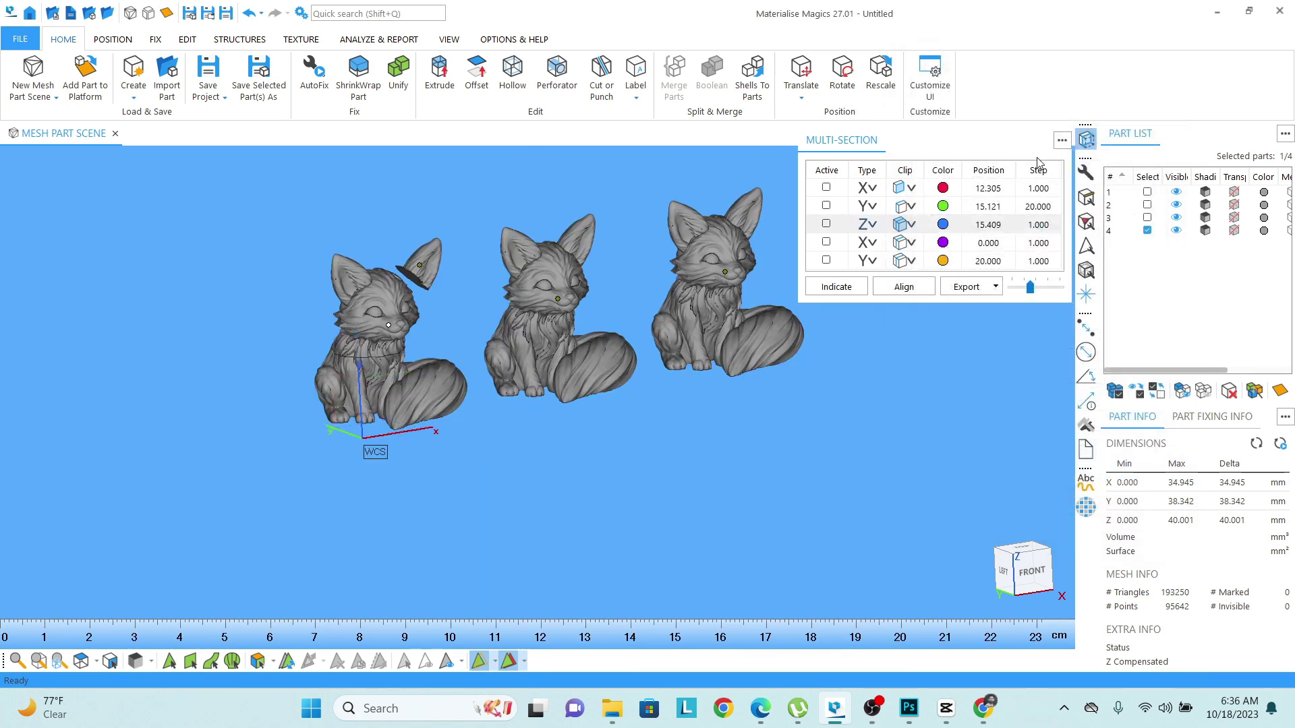
click(1062, 139)
click(1079, 176)
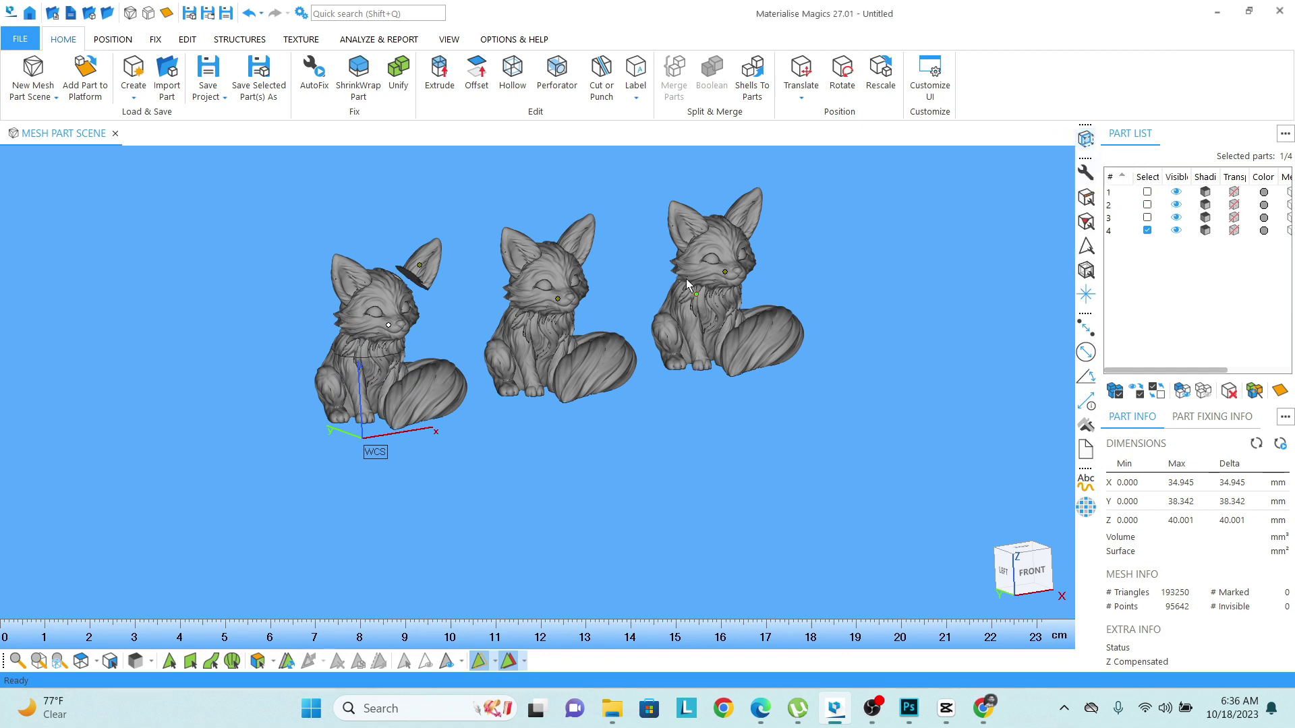
click(605, 255)
Box-select the left and middle foxes and merge them into one part
drag(607, 224, 189, 485)
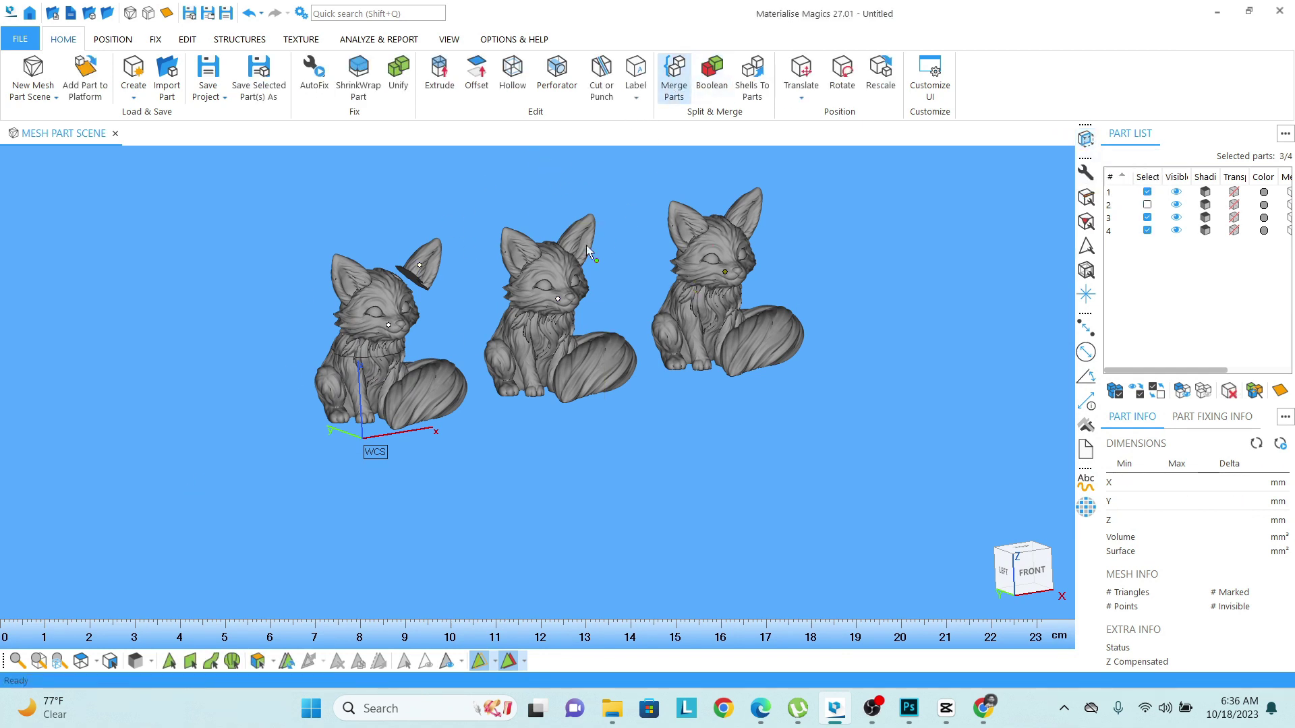
scroll(522, 273, up, 3)
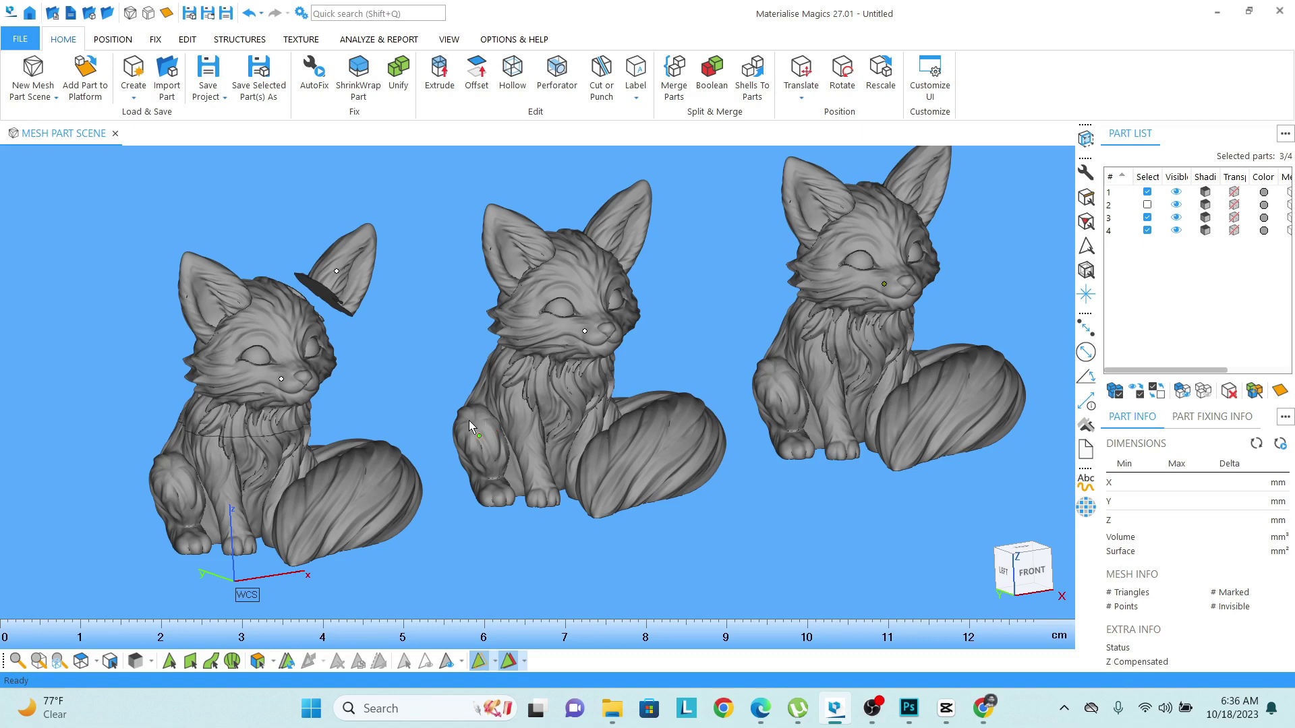
mouse_move(468, 420)
right_down()
mouse_move(486, 363)
mouse_move(541, 359)
mouse_move(530, 368)
mouse_move(515, 347)
right_up()
scroll(529, 367, down, 2)
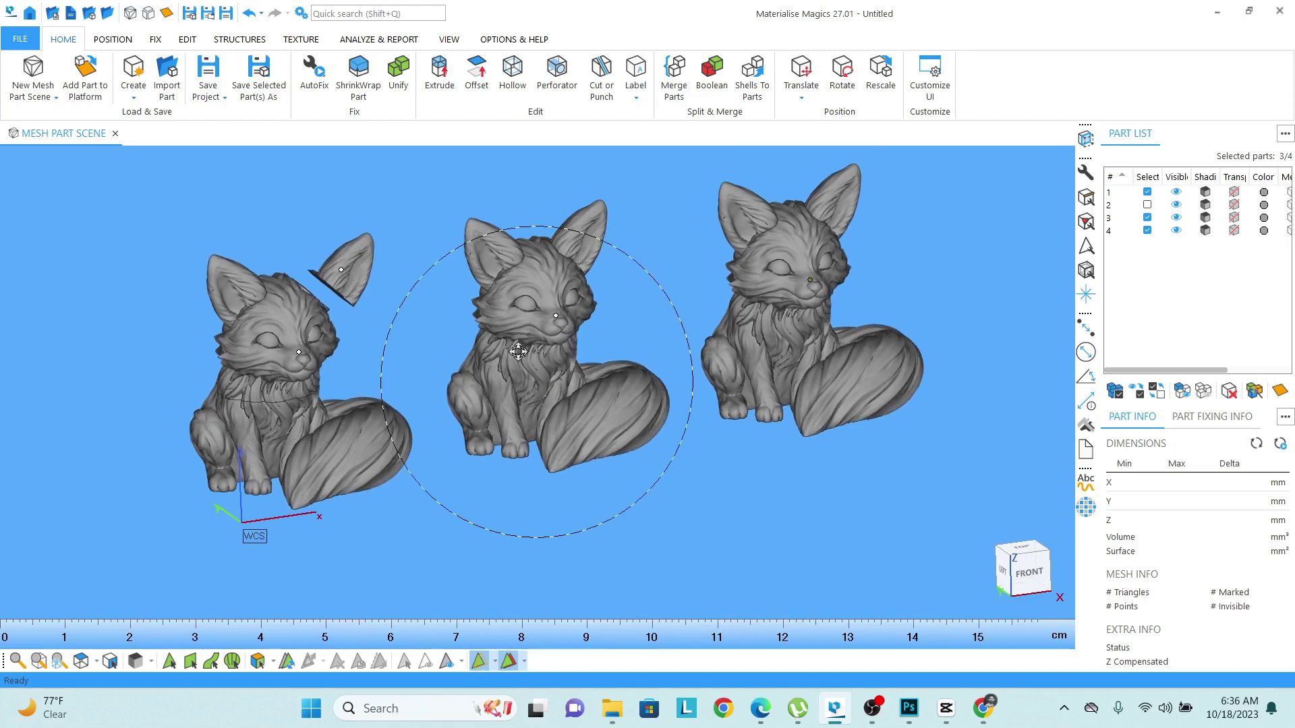
click(677, 75)
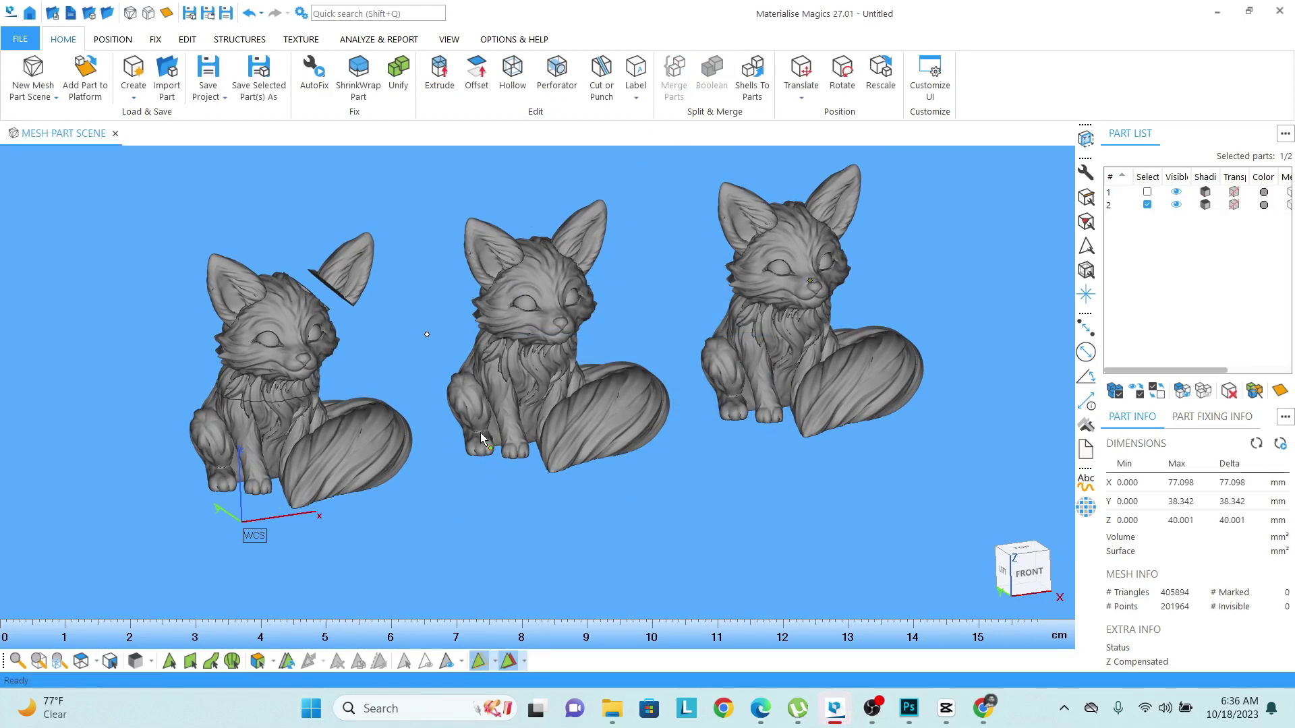
Nudge the merged fox part along Y to −1.778 and confirm the move
key(ctrl+t)
mouse_move(253, 502)
mouse_down()
mouse_move(154, 430)
mouse_move(258, 519)
mouse_move(230, 506)
mouse_up()
click(1112, 477)
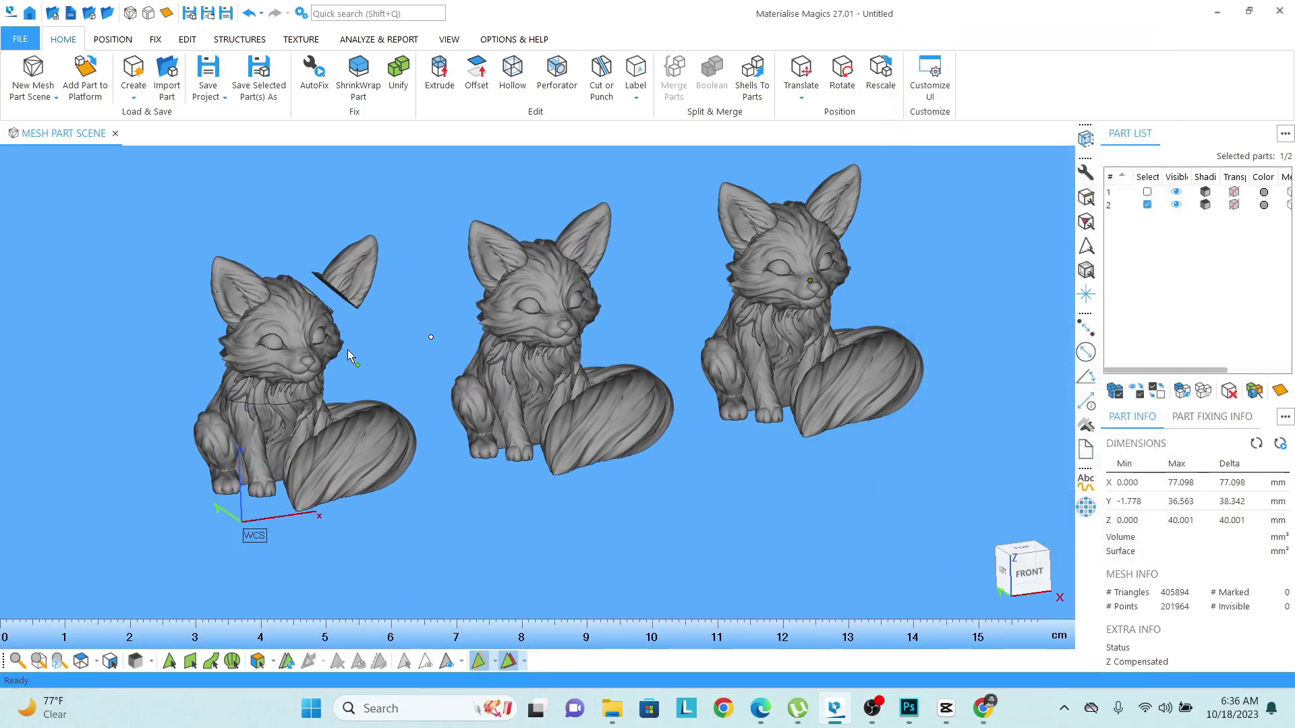
mouse_move(380, 350)
right_down()
mouse_move(467, 388)
mouse_move(511, 342)
right_up()
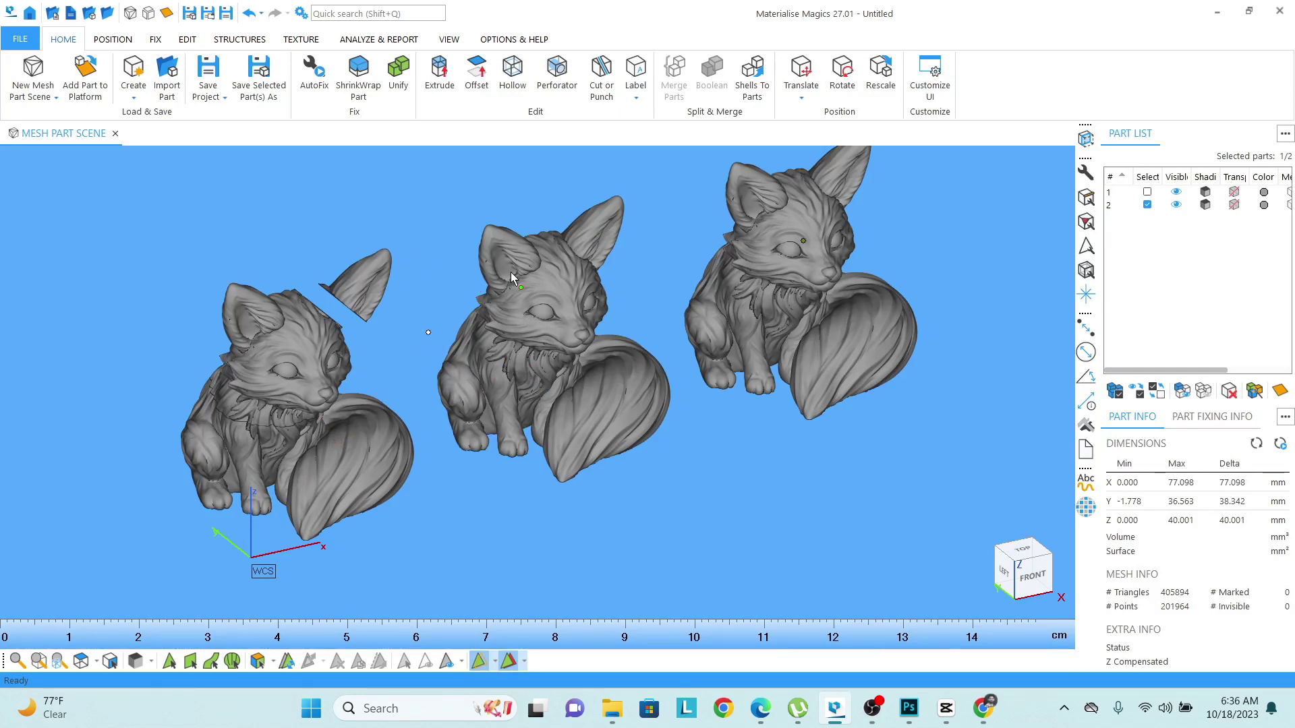
Mark the middle fox's shell and separate it into its own part
click(232, 662)
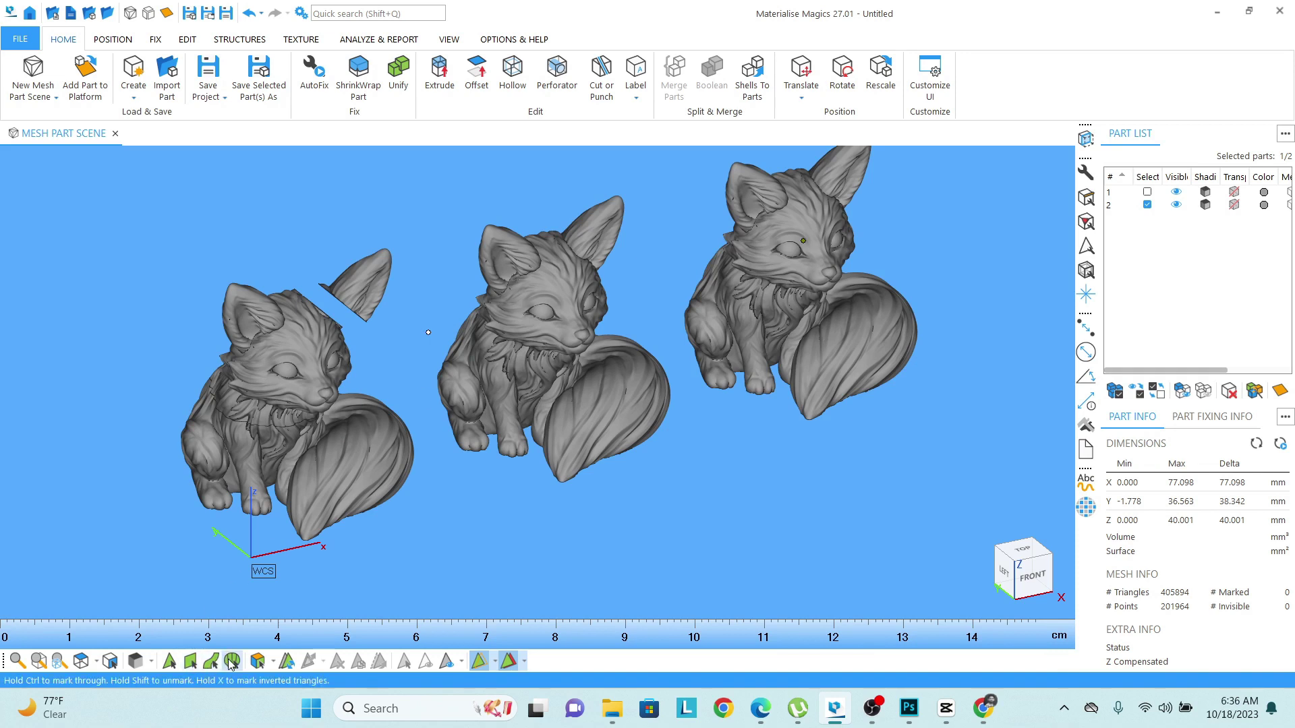
click(232, 662)
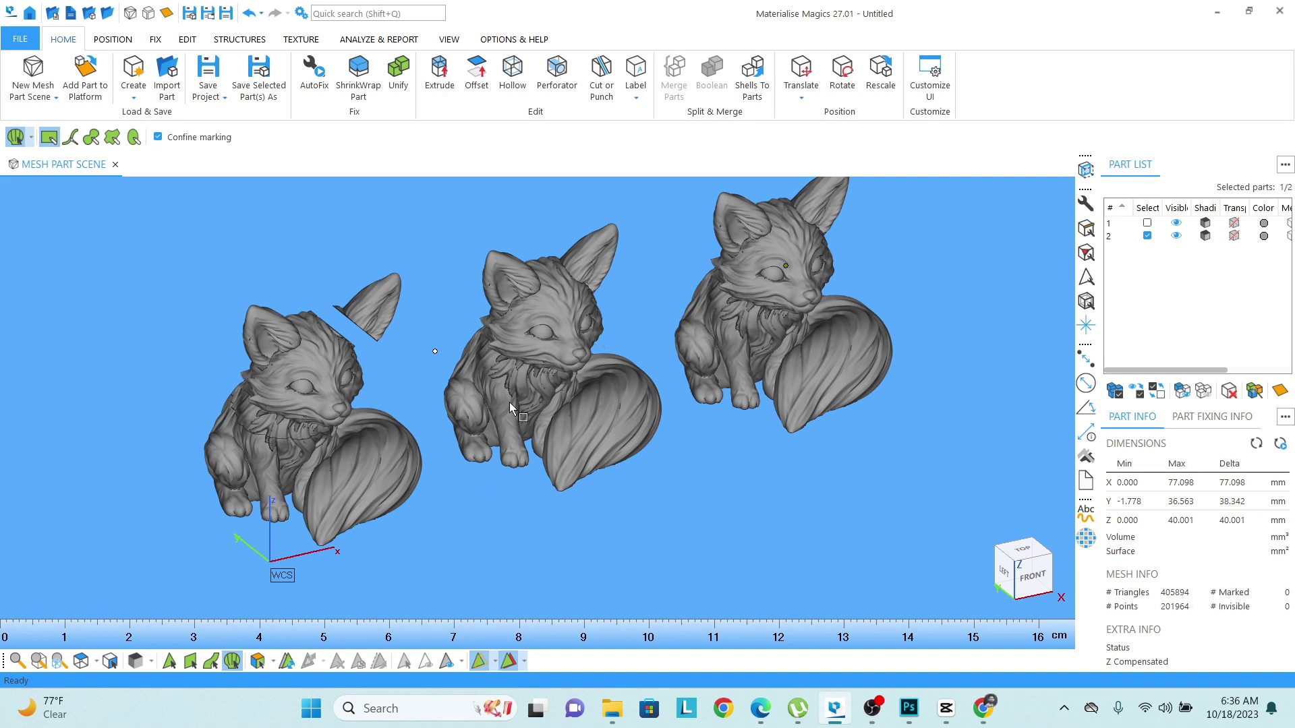
scroll(517, 381, up, 3)
scroll(528, 347, down, 2)
click(532, 330)
scroll(531, 327, down, 2)
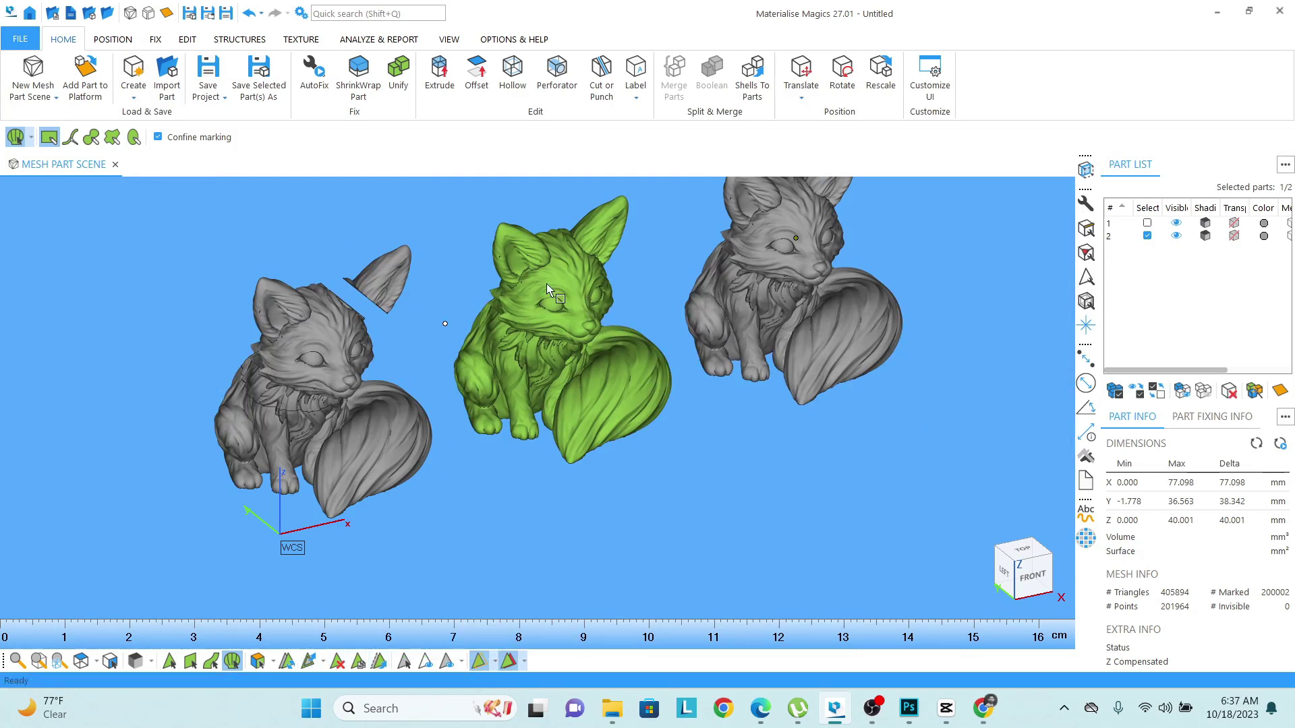
click(379, 661)
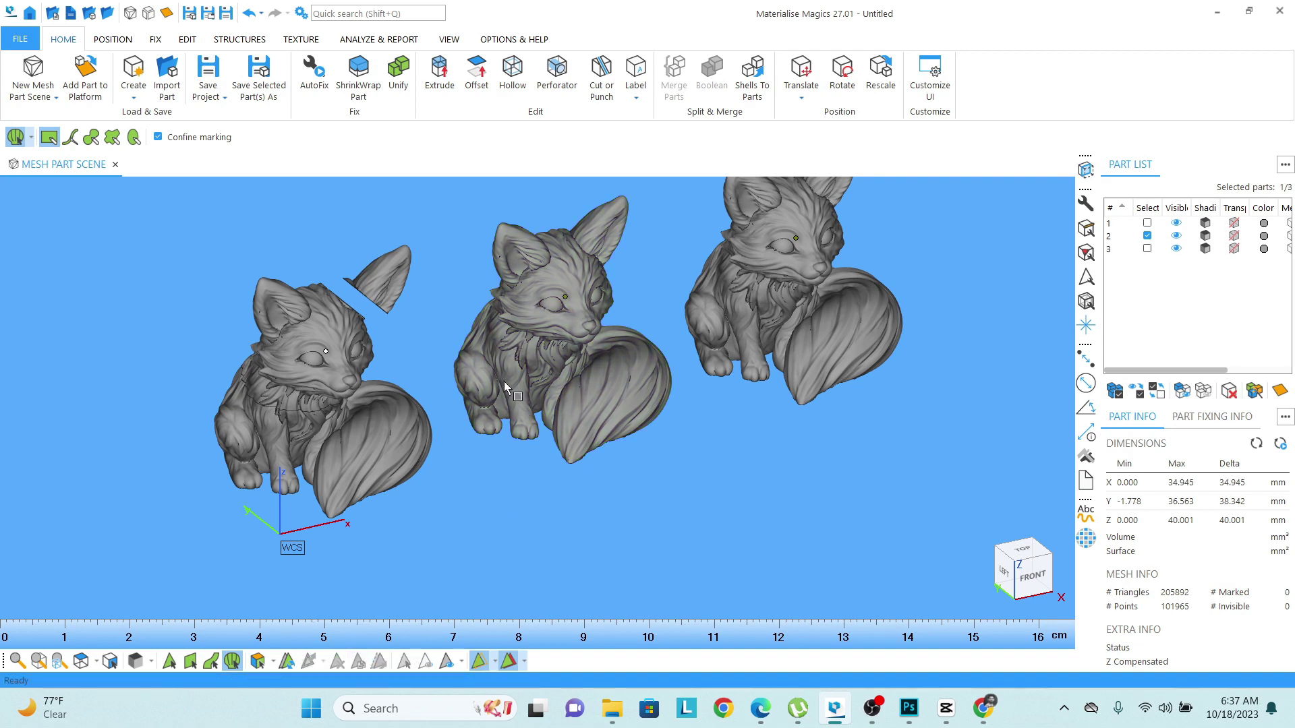
Select the separated middle fox and start moving it down and left
click(537, 294)
key(ctrl+t)
mouse_move(537, 294)
mouse_down()
mouse_move(398, 357)
mouse_move(565, 450)
mouse_up()
scroll(469, 345, down, 2)
Cancel the pending move and select the left fox part
key(Return)
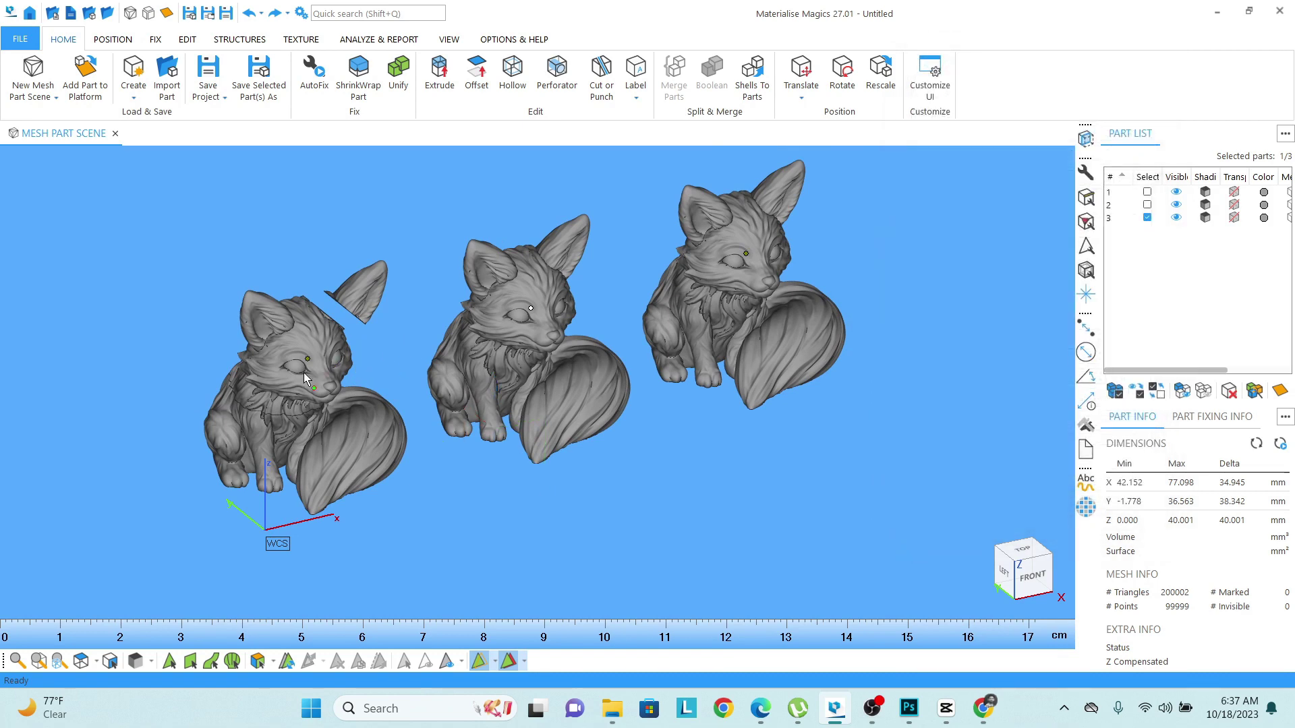
click(303, 375)
scroll(304, 375, up, 3)
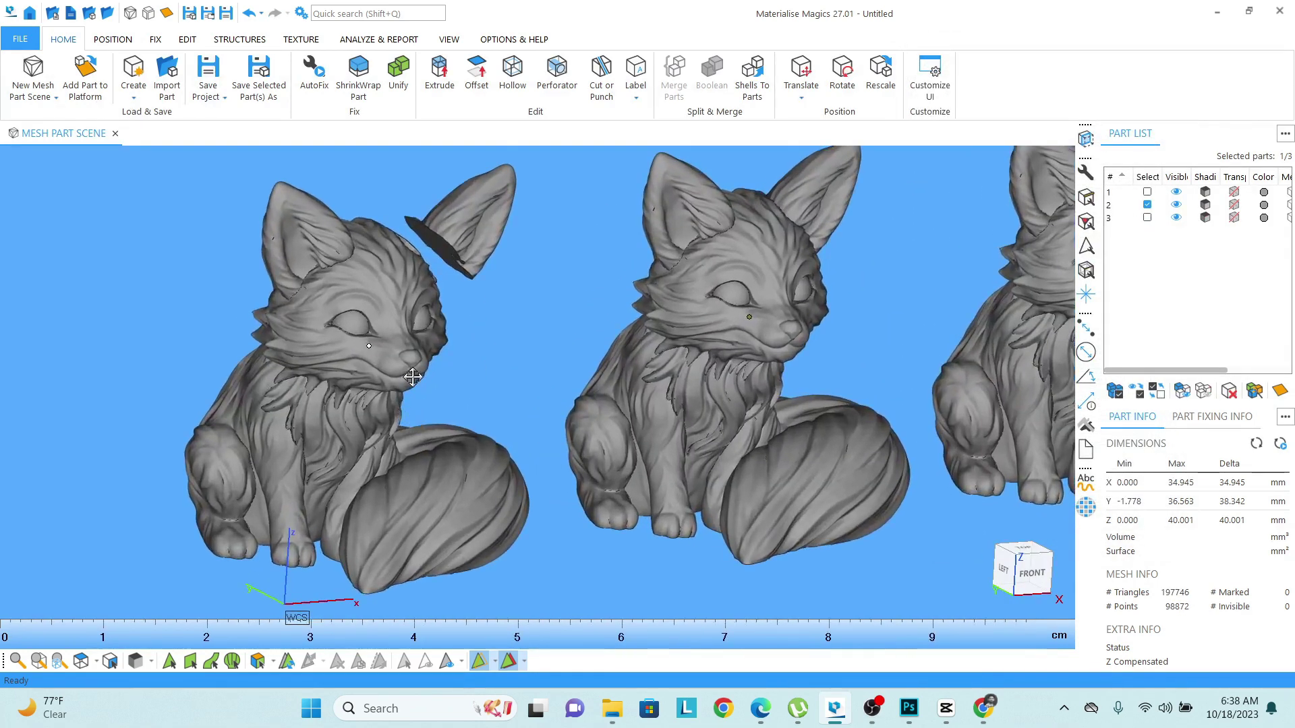
scroll(413, 377, down, 2)
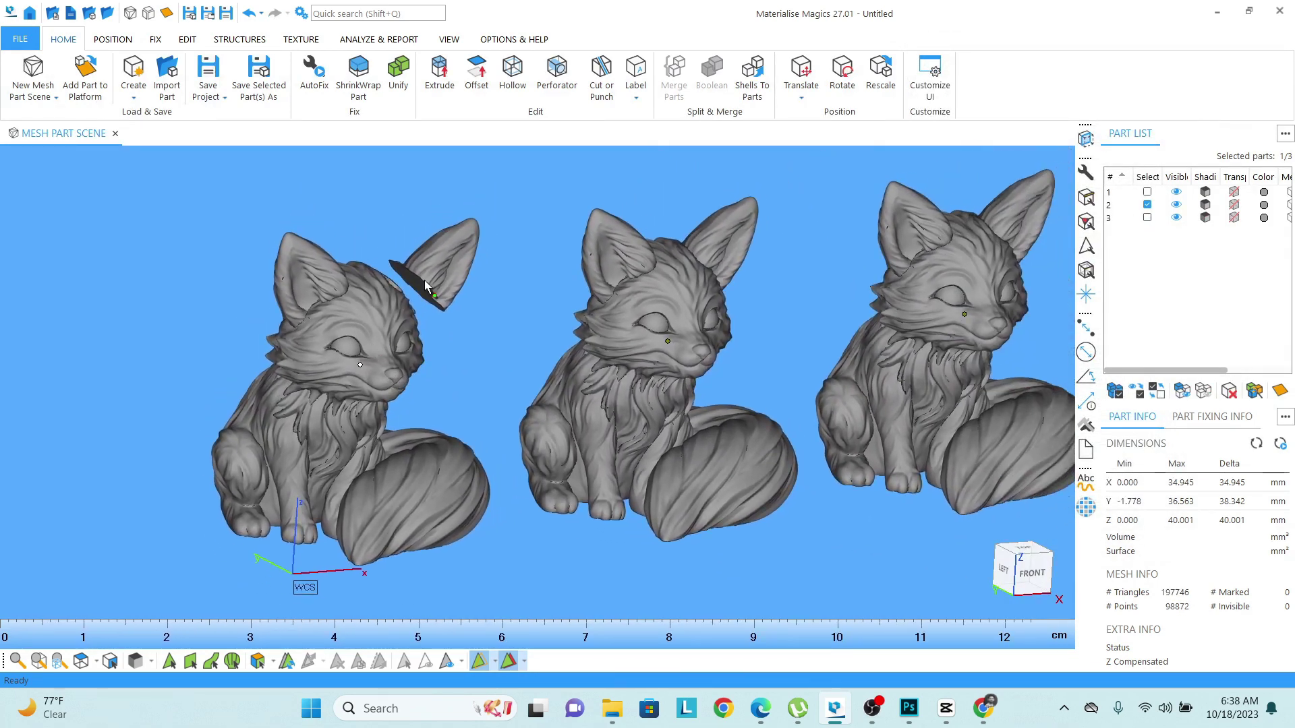
middle_drag(382, 361, 367, 357)
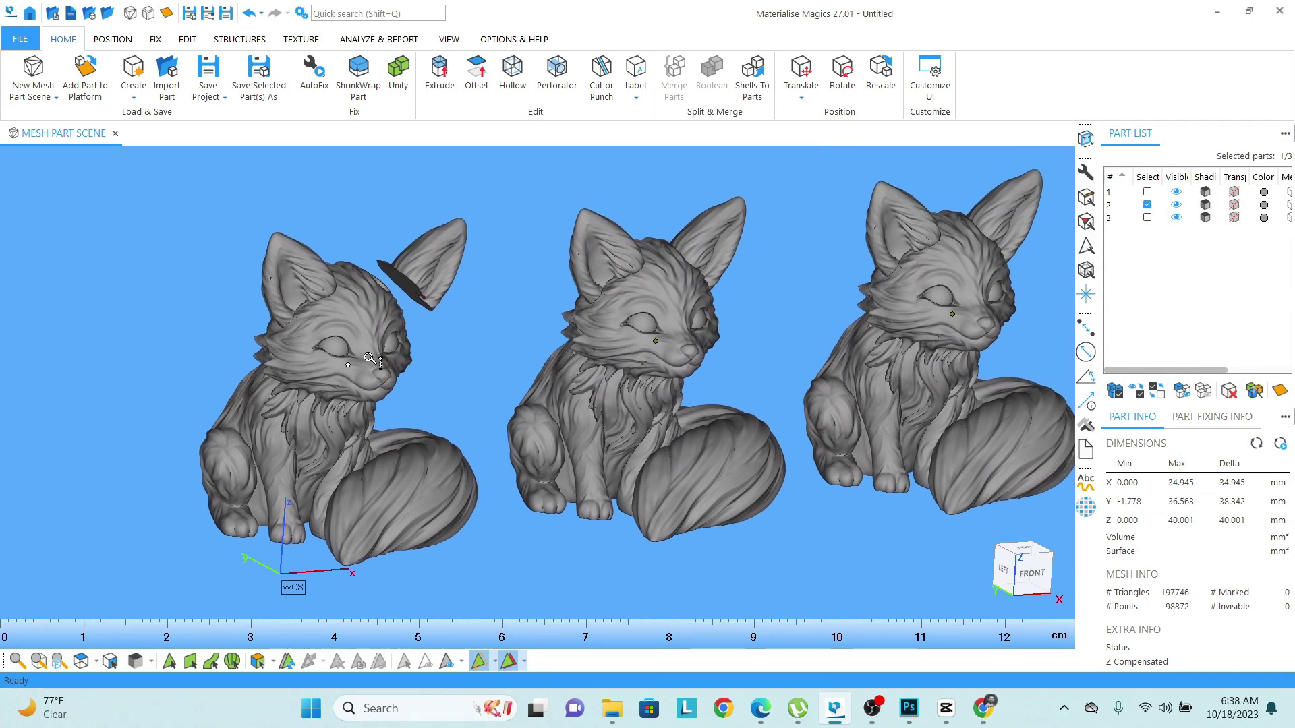
scroll(368, 358, up, 1)
Split the left fox's ear and body shells into separate parts with Shells To Parts
right_drag(415, 298, 492, 385)
right_drag(394, 295, 517, 370)
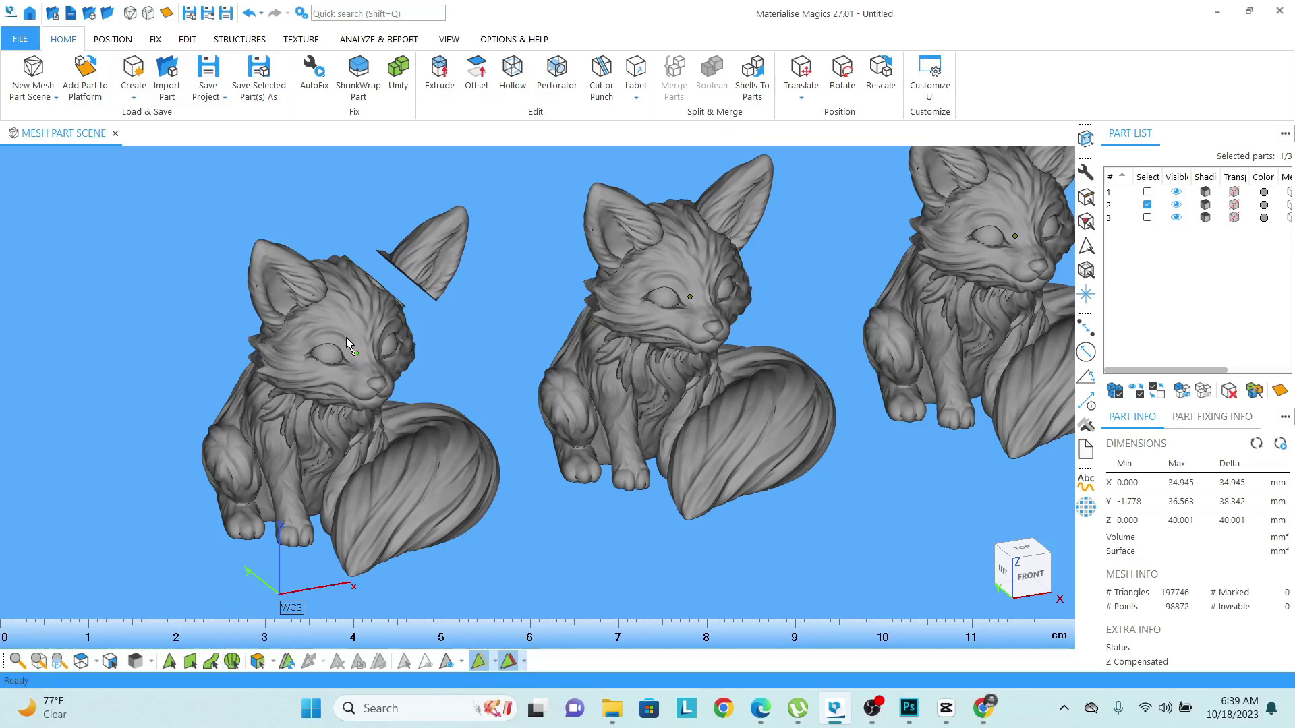
middle_drag(395, 358, 362, 338)
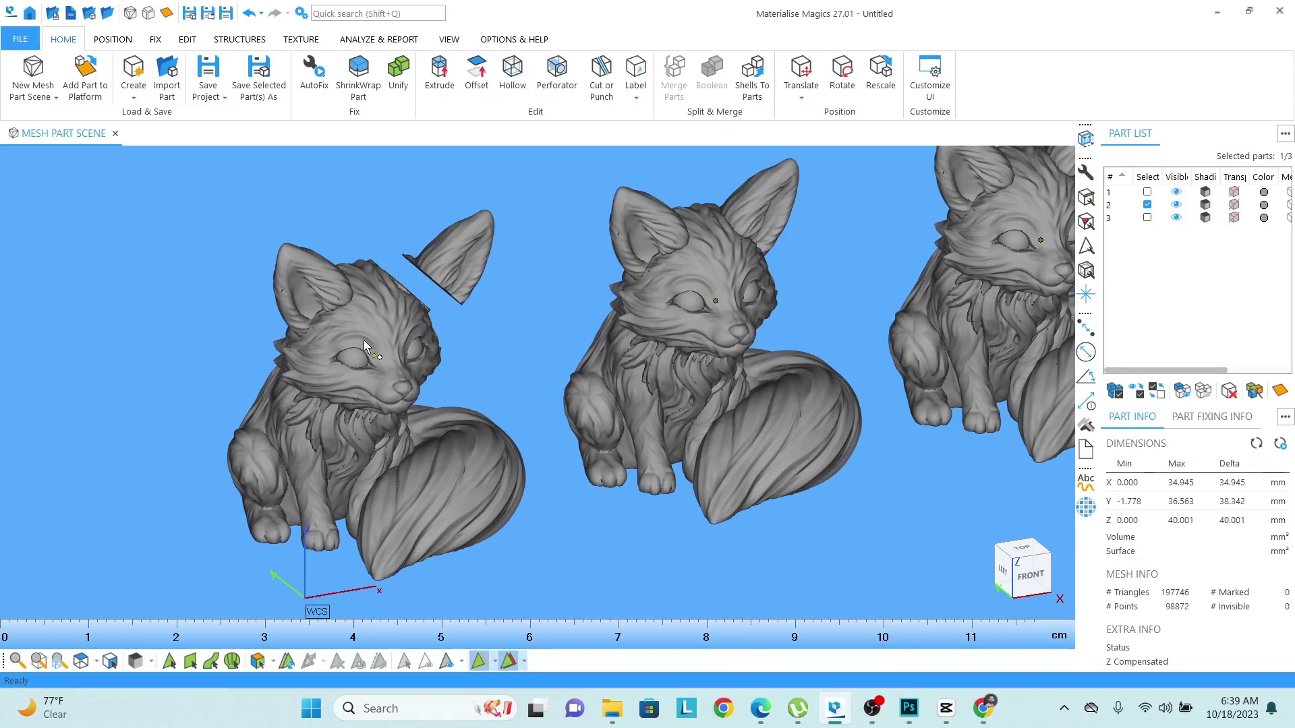
click(754, 74)
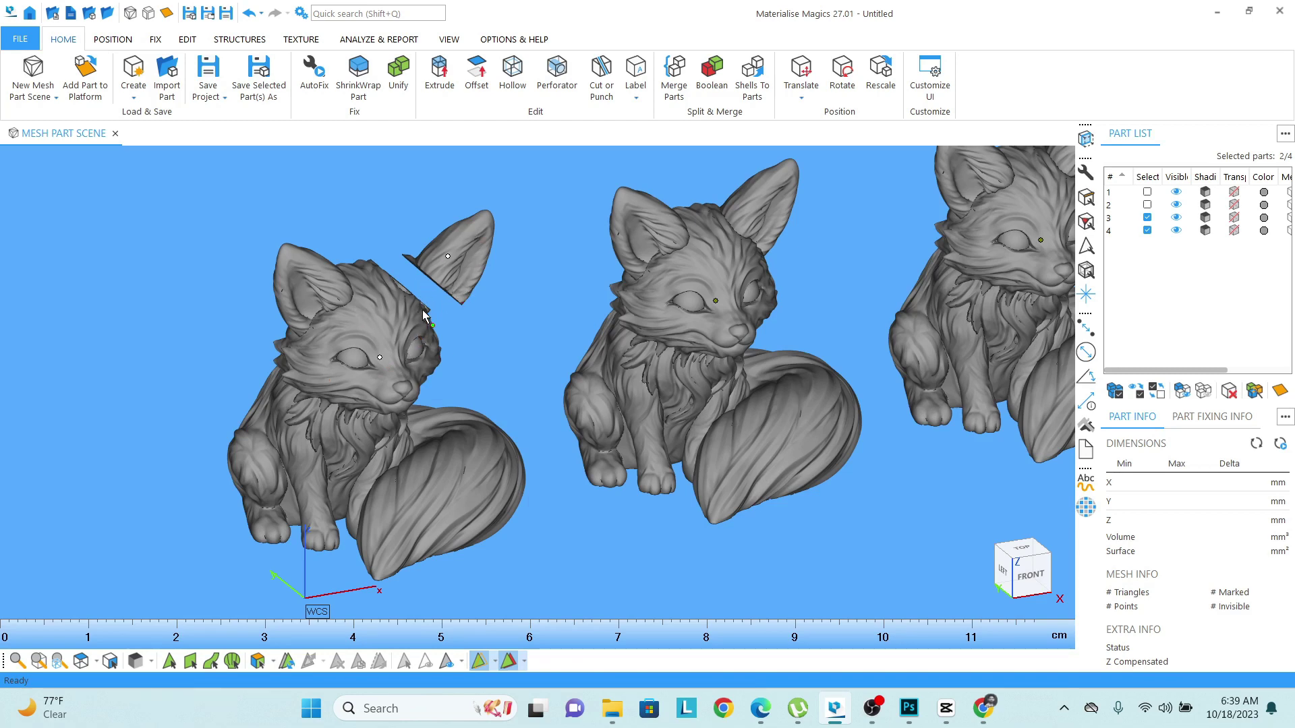
scroll(420, 306, down, 2)
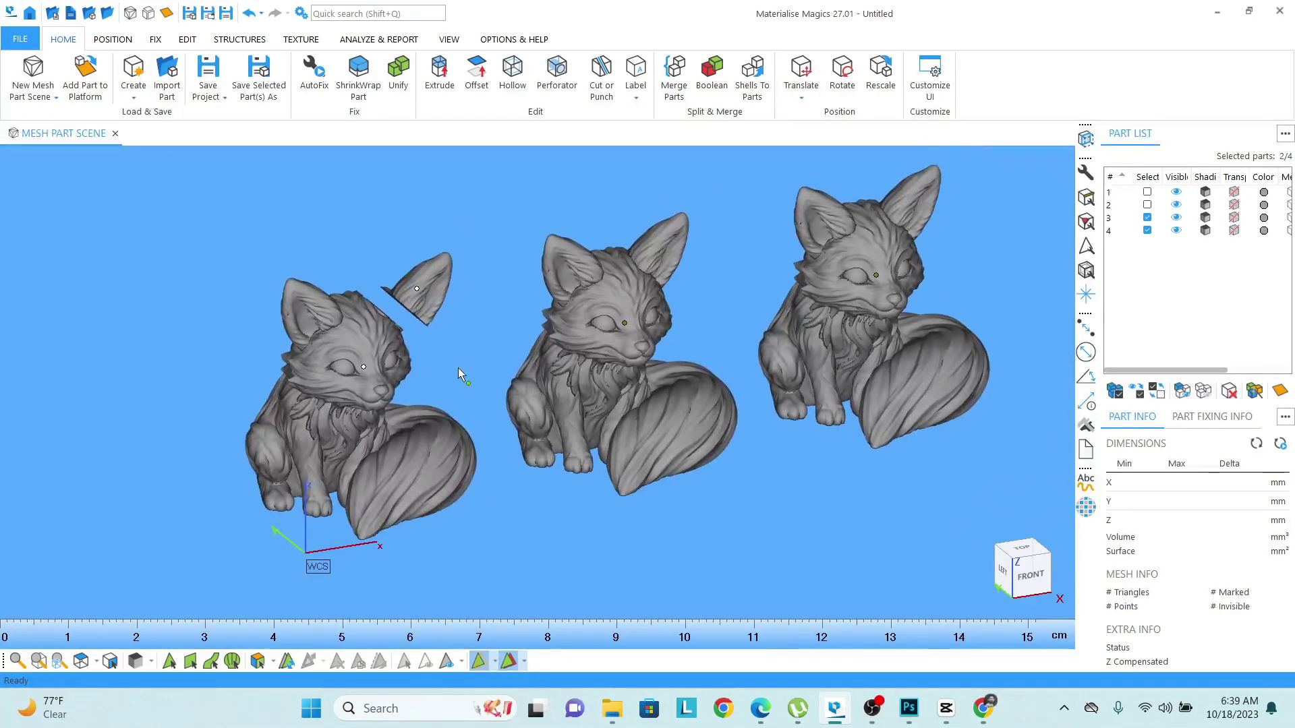
scroll(496, 378, up, 2)
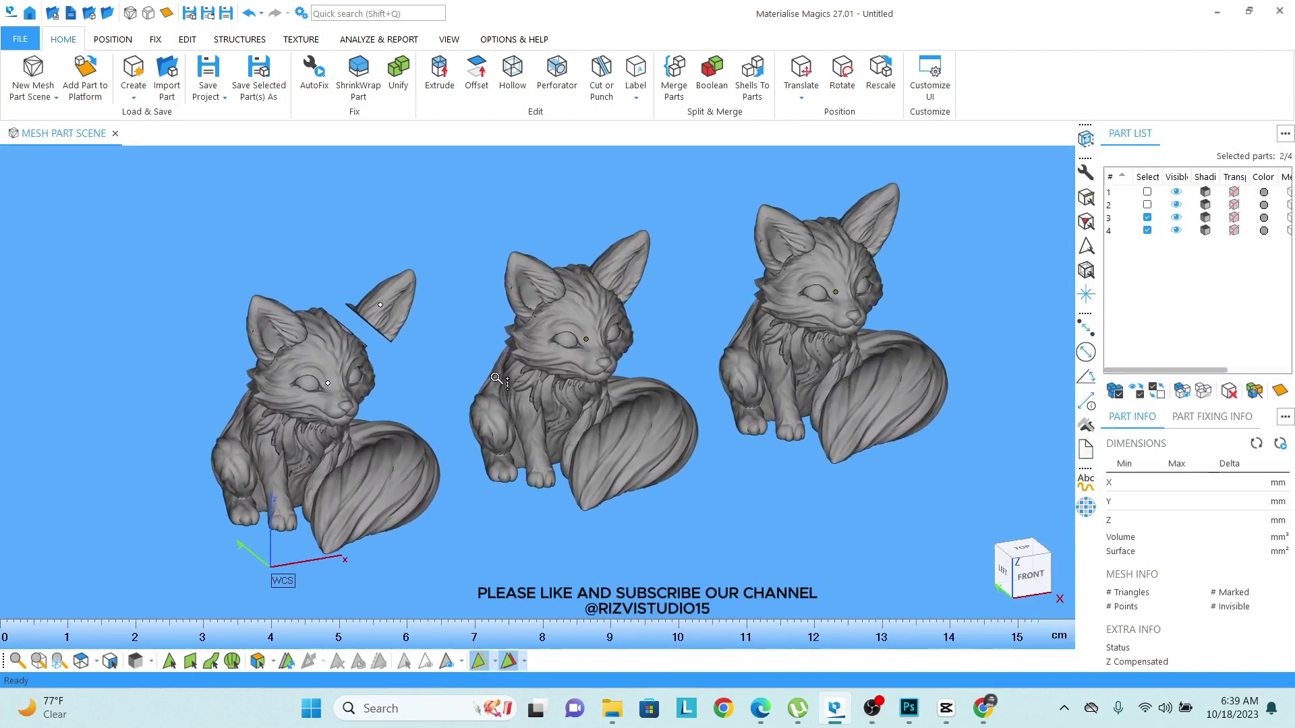
scroll(497, 378, up, 2)
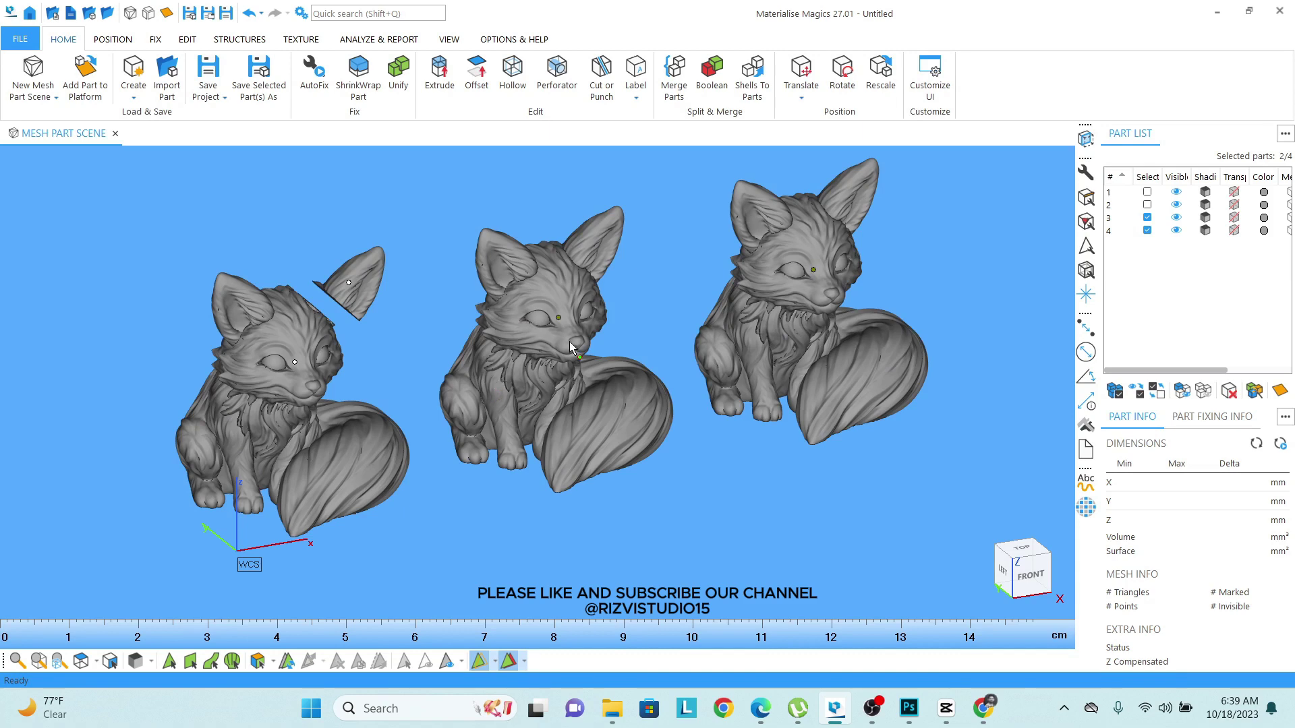
scroll(502, 367, up, 1)
scroll(493, 360, up, 1)
scroll(487, 356, up, 1)
scroll(487, 355, down, 1)
scroll(482, 354, down, 1)
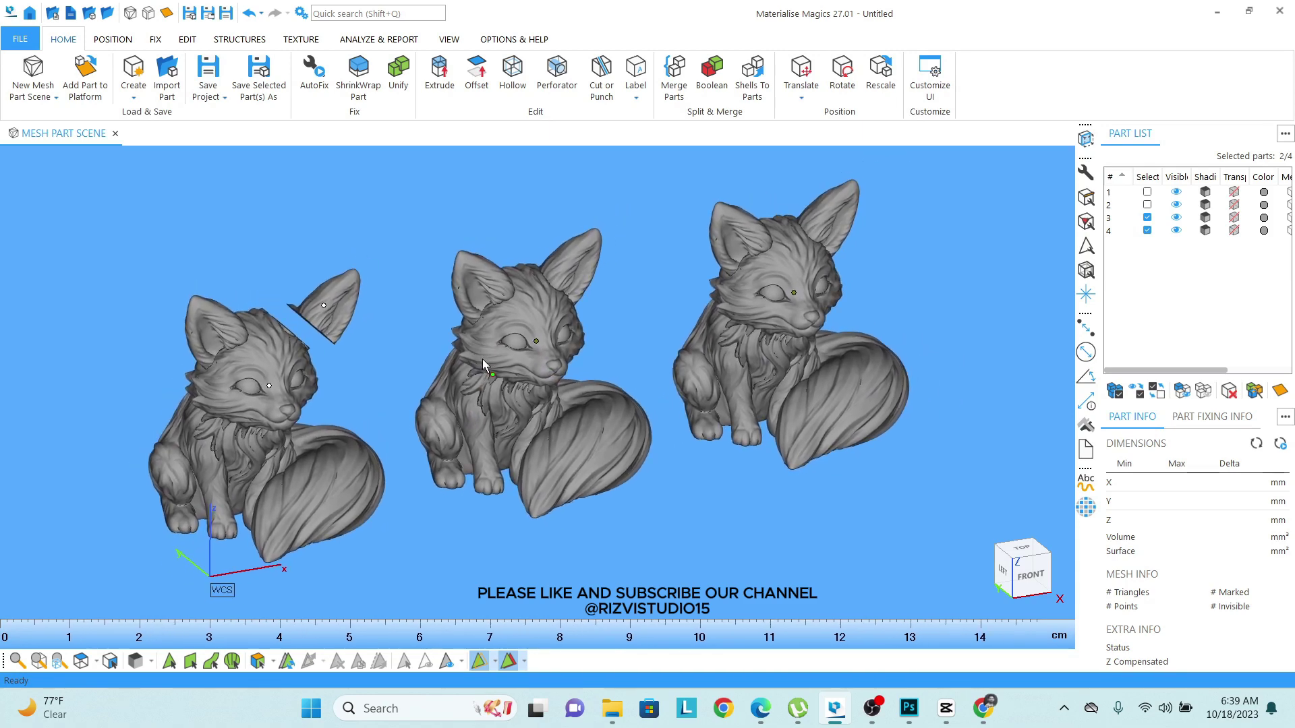
scroll(477, 353, down, 1)
scroll(480, 353, up, 1)
scroll(487, 352, up, 1)
scroll(505, 356, up, 1)
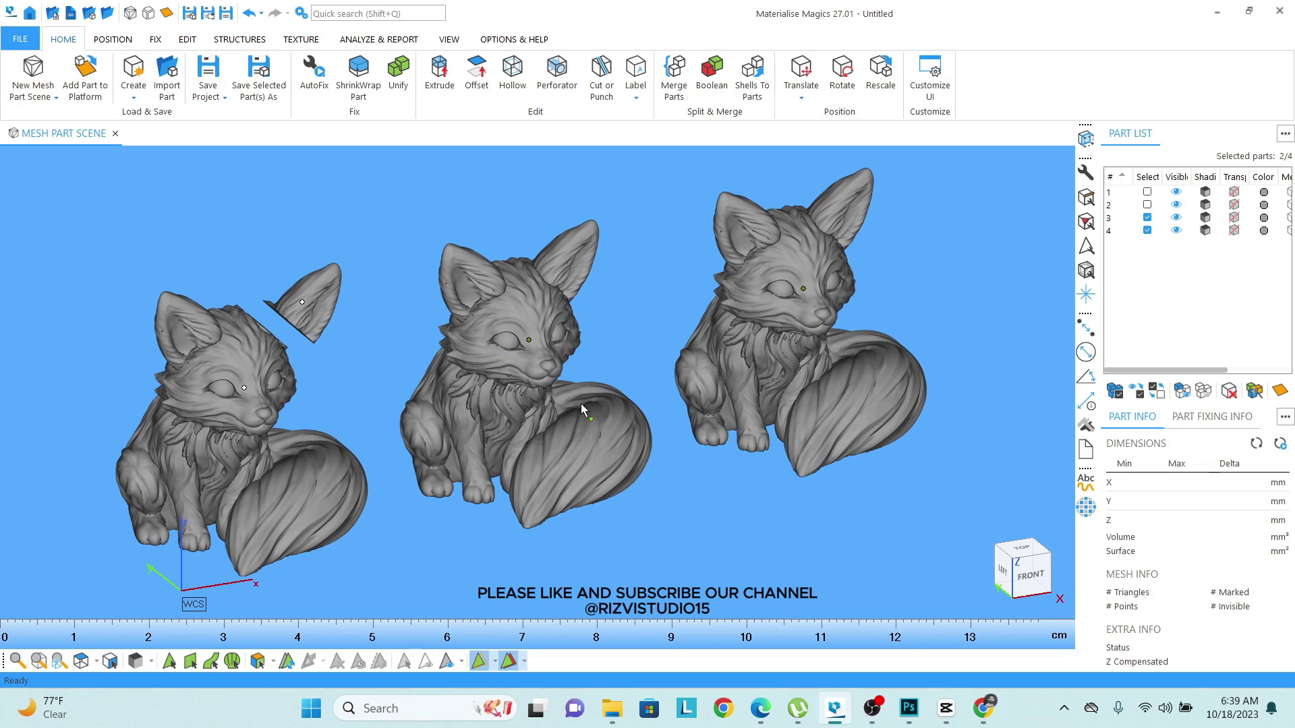